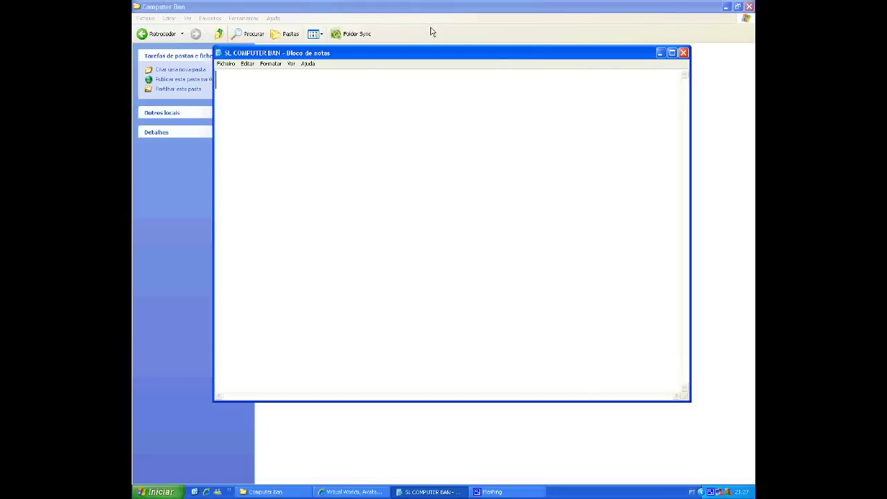
Type the greeting about getting a Second Life Computer Ban, then enter the account's first name at login
type("Hello ever")
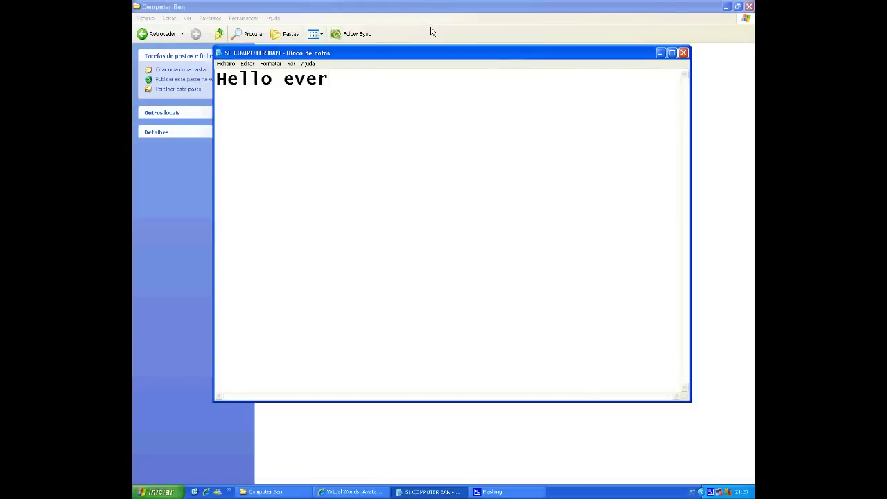
type("yone")
type("f you play Second Life and u")
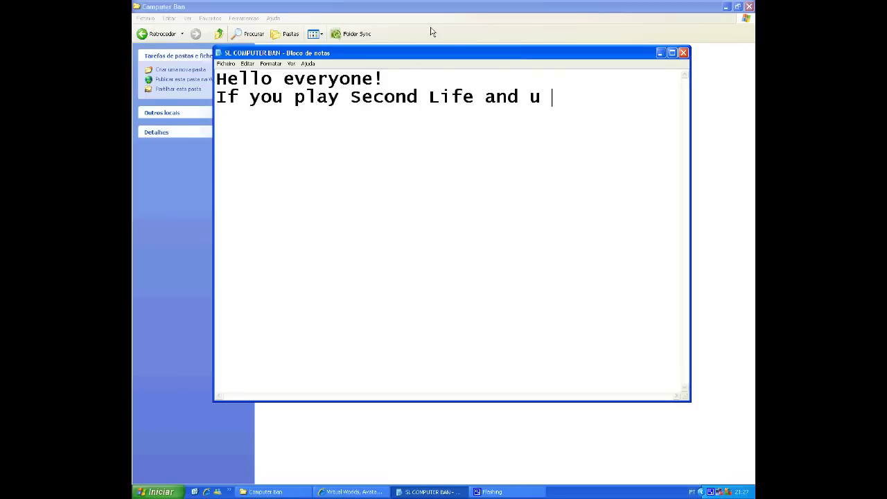
type("just got a ")
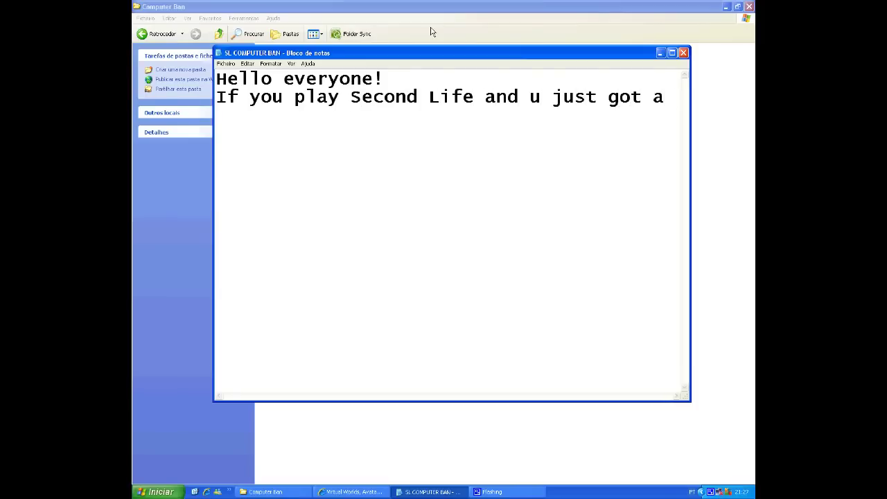
type("Computer Ban")
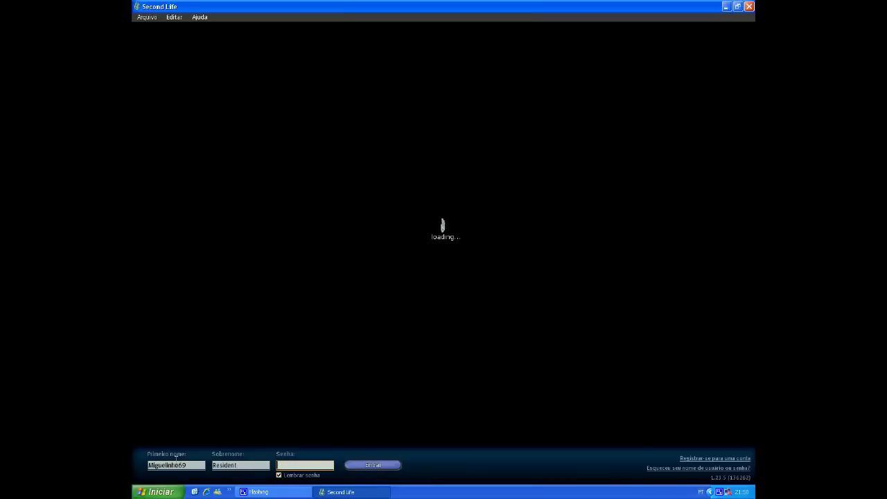
left_click(175, 462)
type("Miguelito6")
Enter the account password and submit the login, which fails with a computer-ban message
key("Tab")
key("Tab")
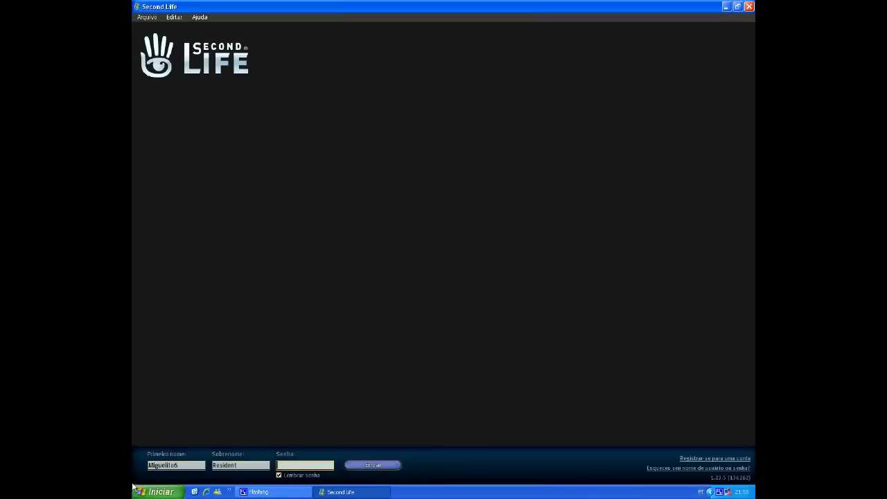
type("***")
left_click(389, 468)
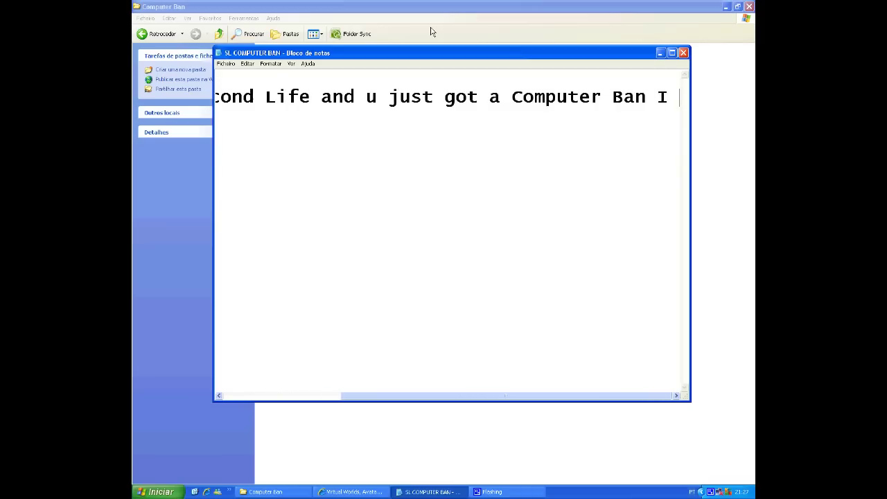
Add 'am here to help u to come back.', the 95% sentence, and start 'The computer ban, bans you from 3 things' list
type("am here to help u")
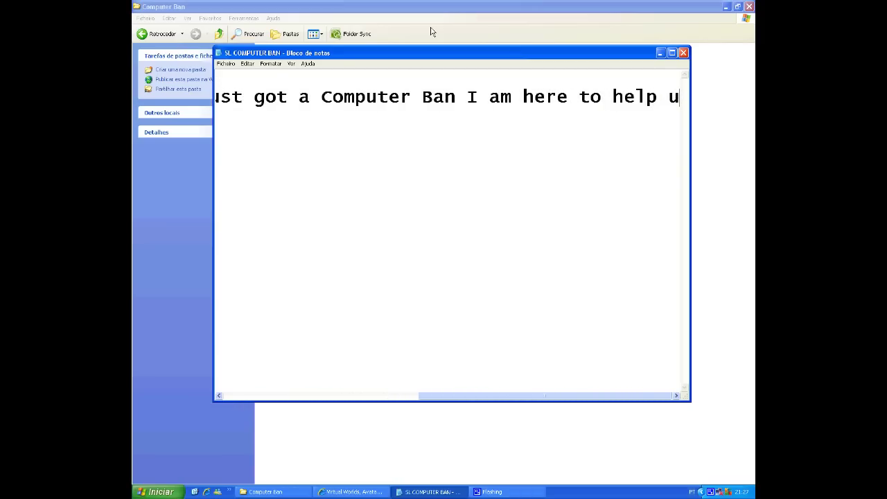
type(" to come ")
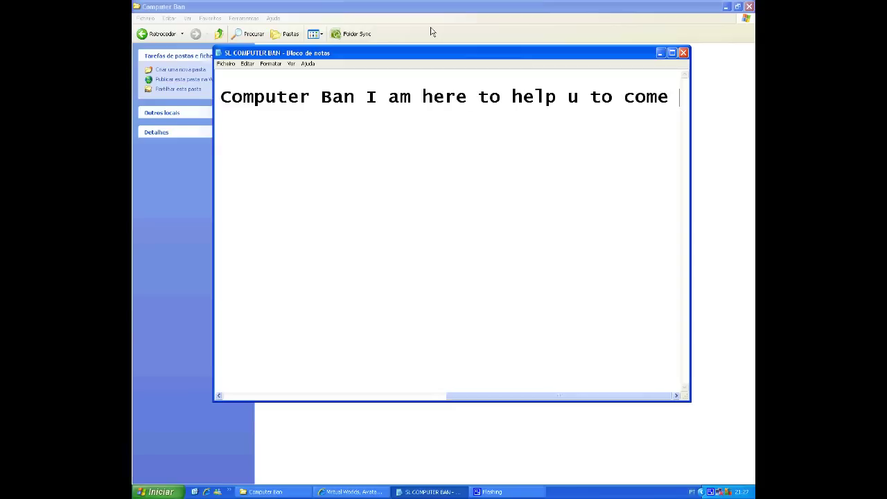
type("back.")
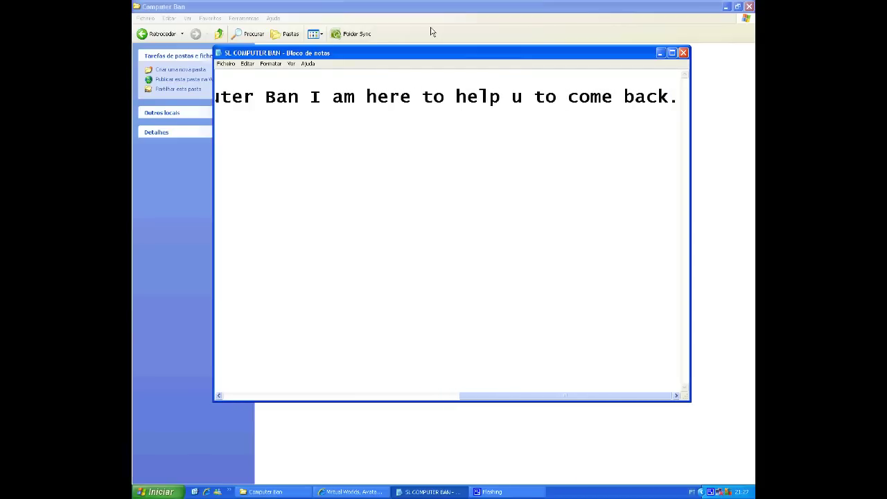
key("Return")
type("95% of the people ")
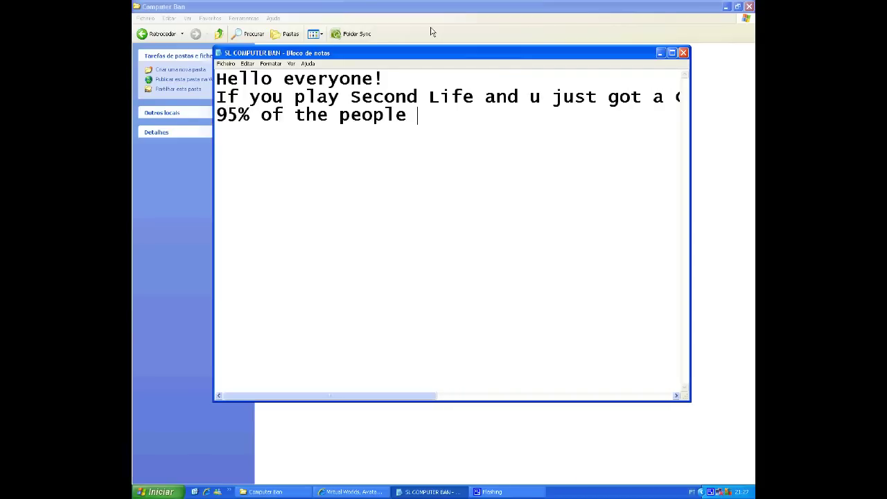
type("who get a ban can't come back with")
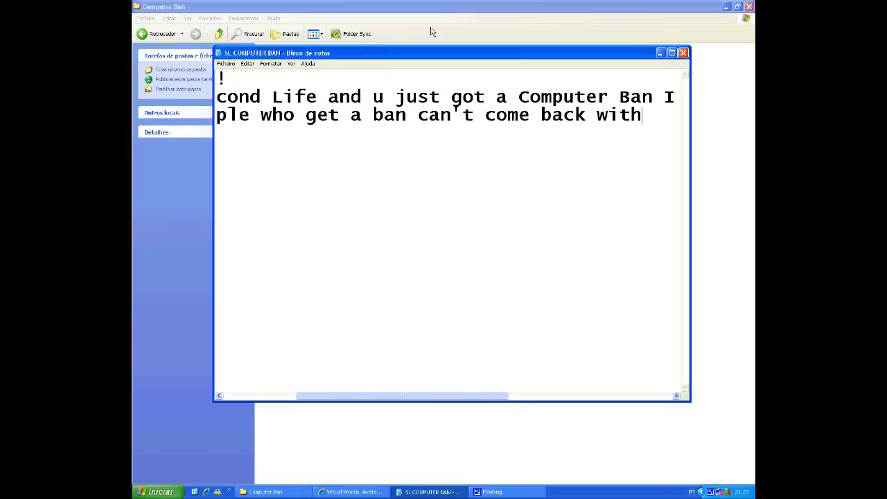
type(" the same computer and")
type("nternet, because they don't ")
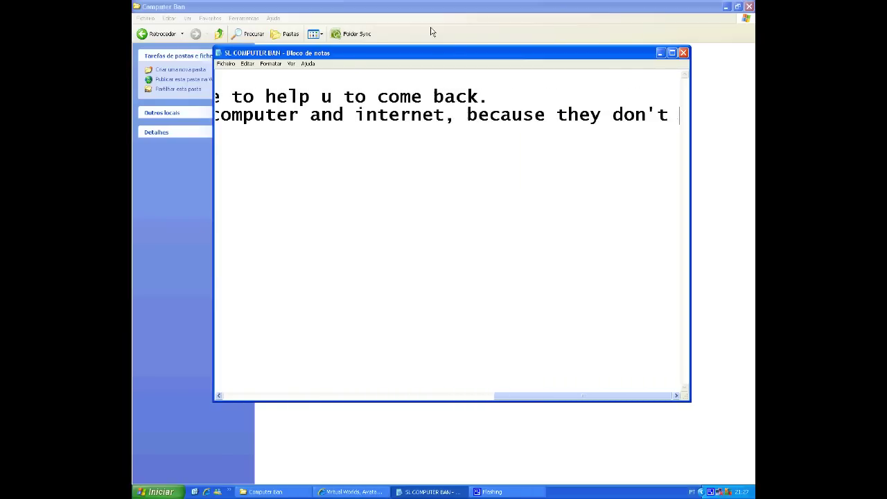
type("know how.")
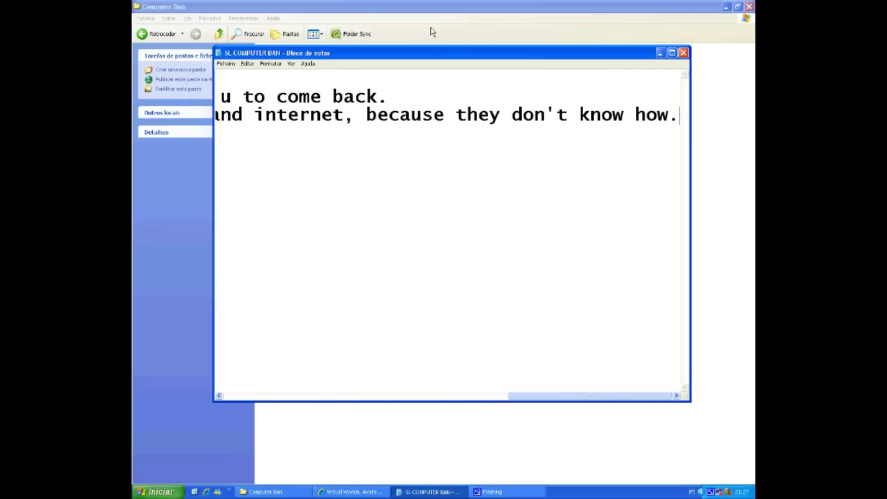
key("Return")
type("The com")
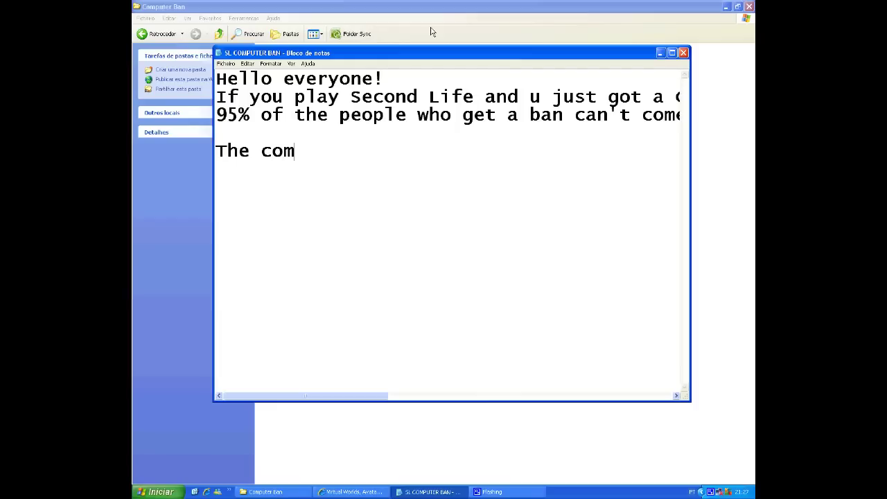
type("puter ban, bans you from 3 ")
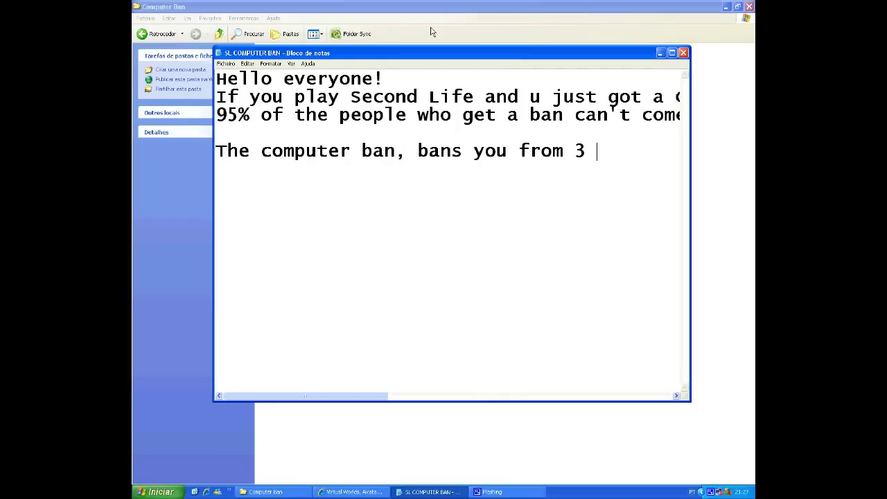
type("things: - ")
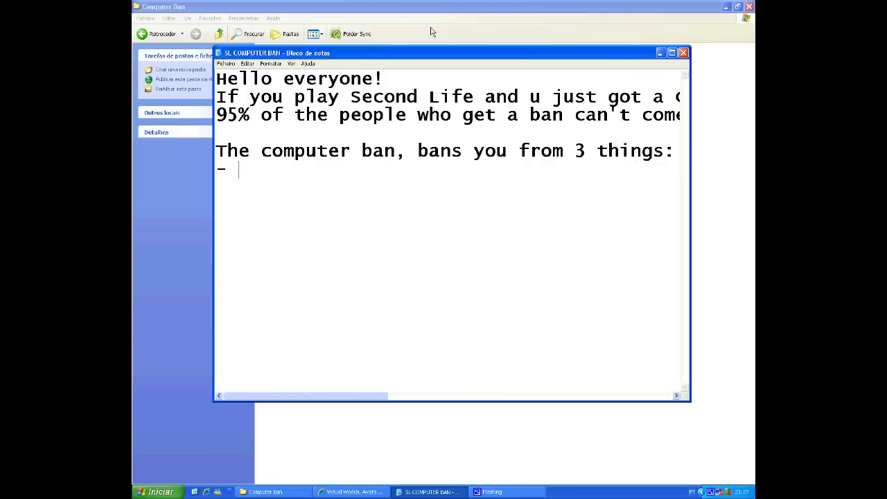
type("your IP; - ")
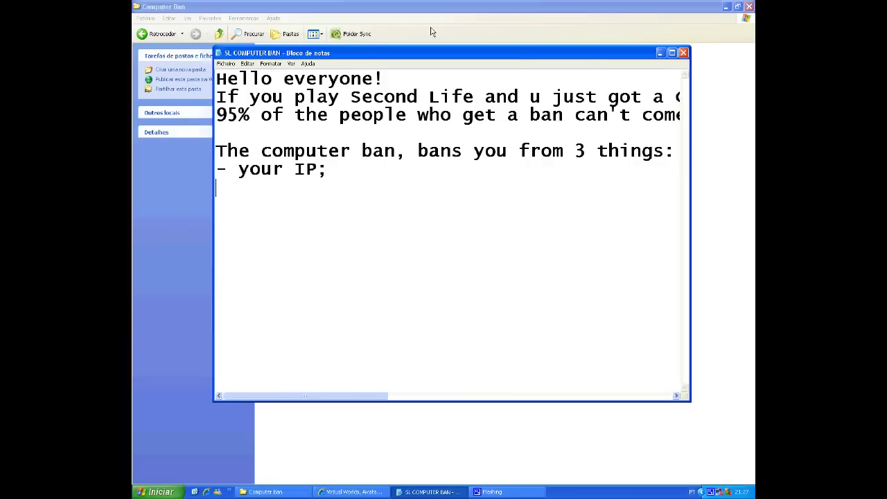
type("AMA")
List Amac Adress and Hard Disk Serial Number, promising to show how to change them (Windows XP and VISTA)
key("BackSpace")
key("BackSpace")
key("BackSpace")
type("mac Ad")
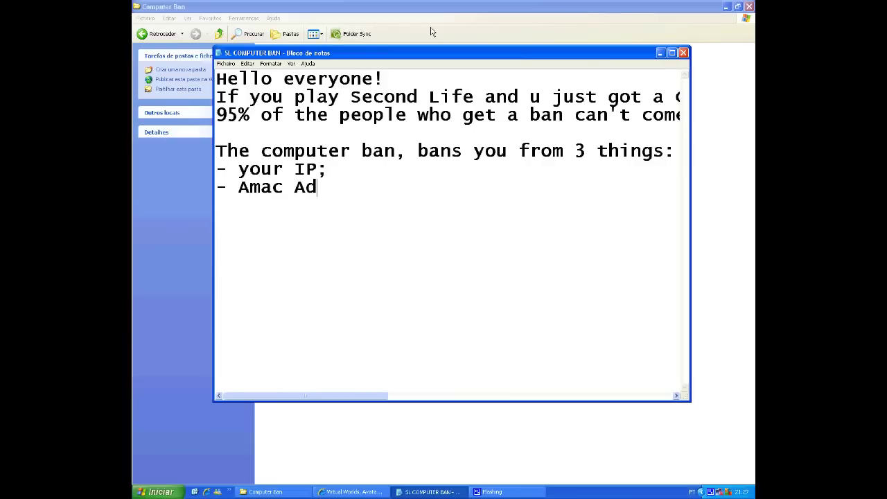
type("ress; ")
type("- Hard Disk Seria")
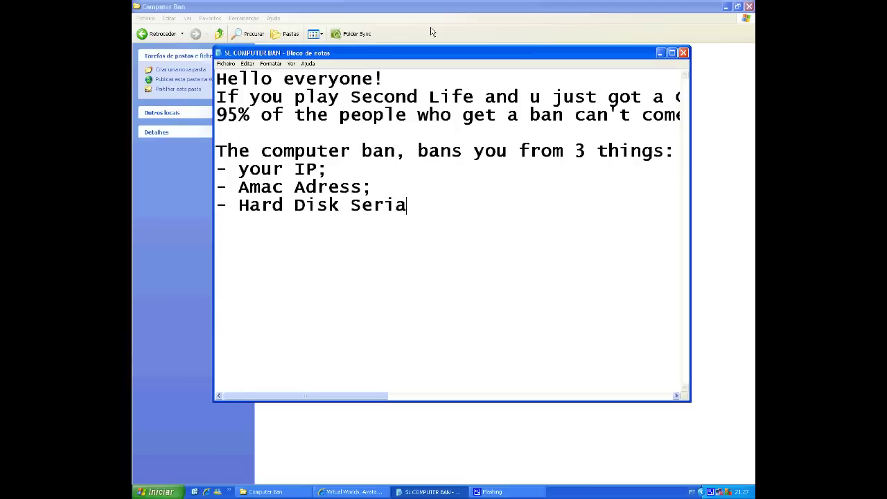
key("BackSpace")
type("N u")
key("BackSpace")
key("BackSpace")
type("umber.")
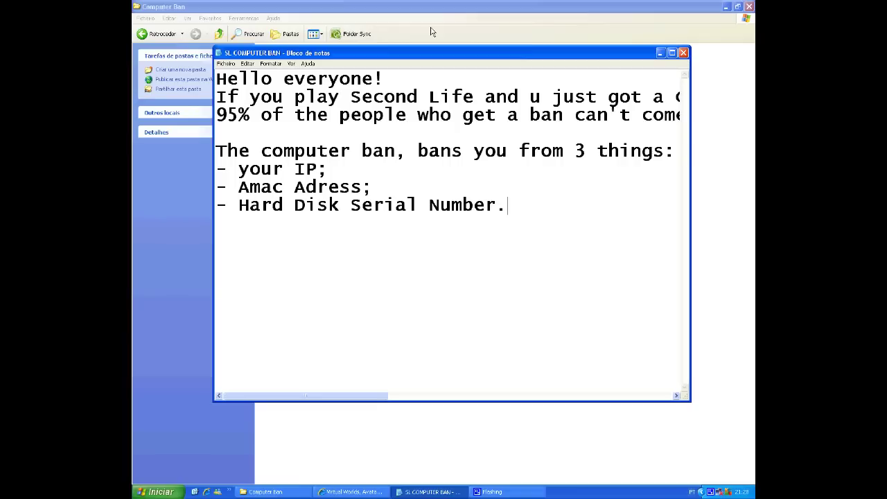
type("I will show you")
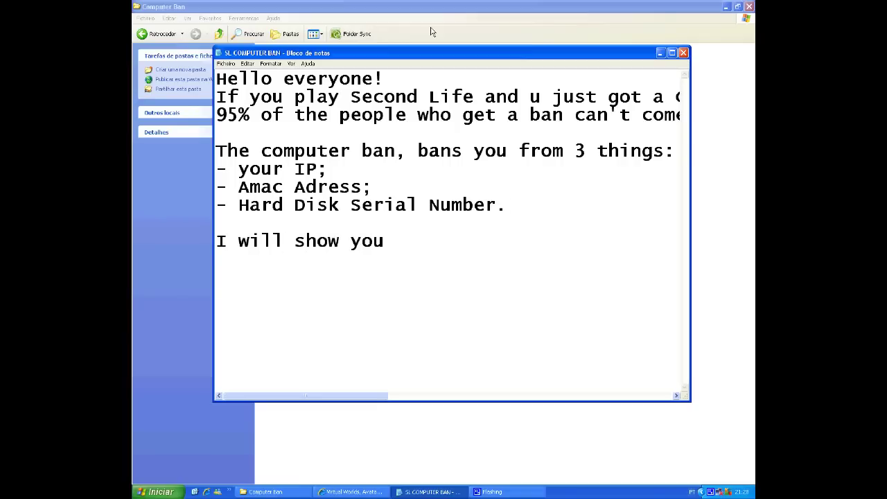
type("ow to change themall in this videos")
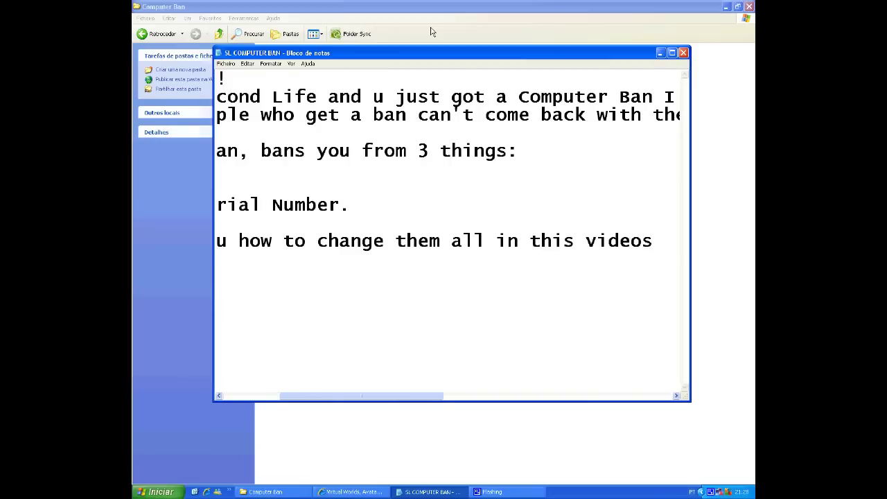
key("BackSpace")
type("Windows XP and VISTA)")
Add the line about first logging in on the Second Life website to check if banned
key("Return")
key("Return")
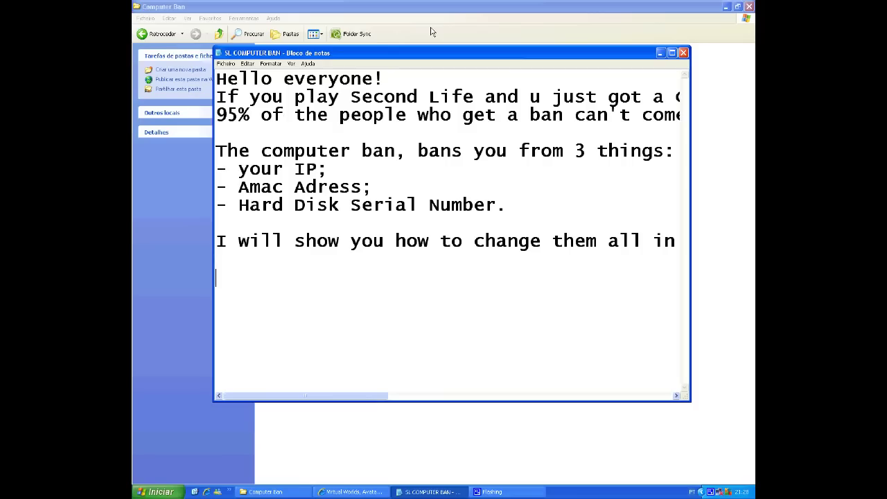
type("1st of all")
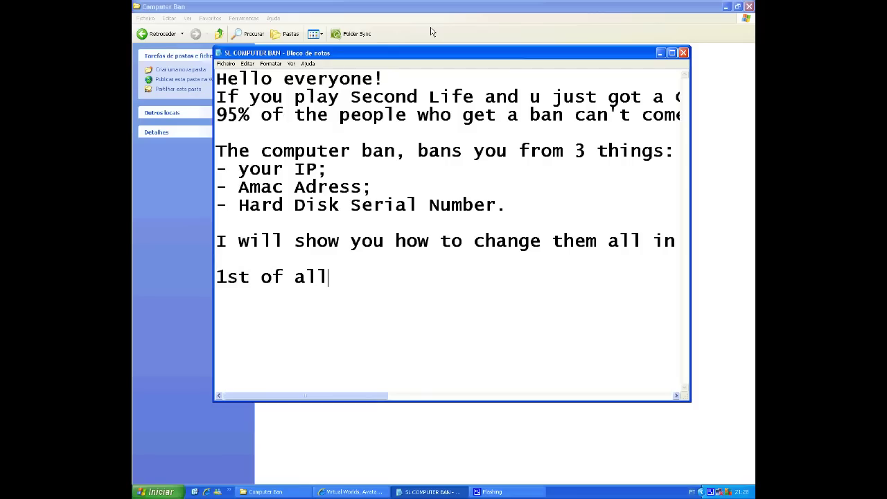
type("oggin")
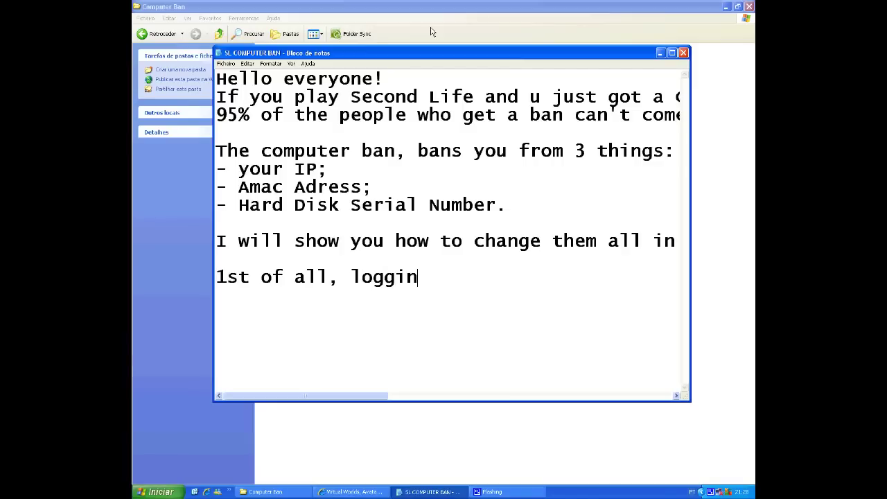
type(" with your account in the Second L")
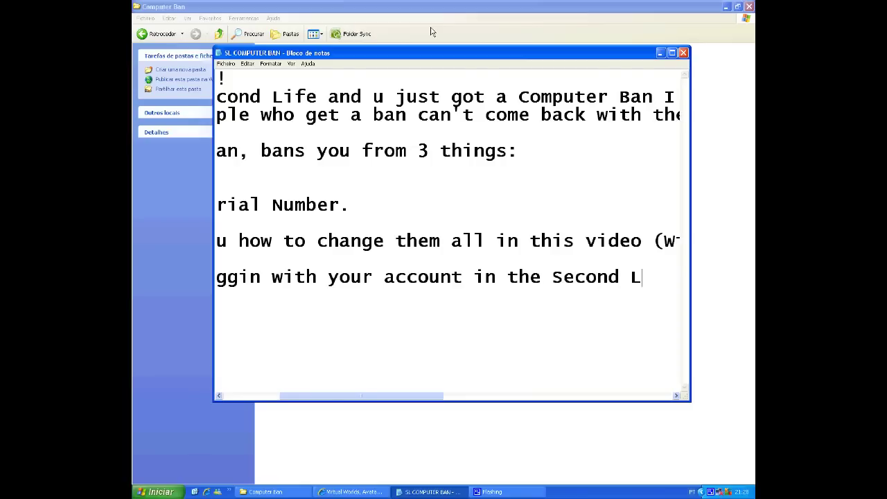
type("ife website to ch")
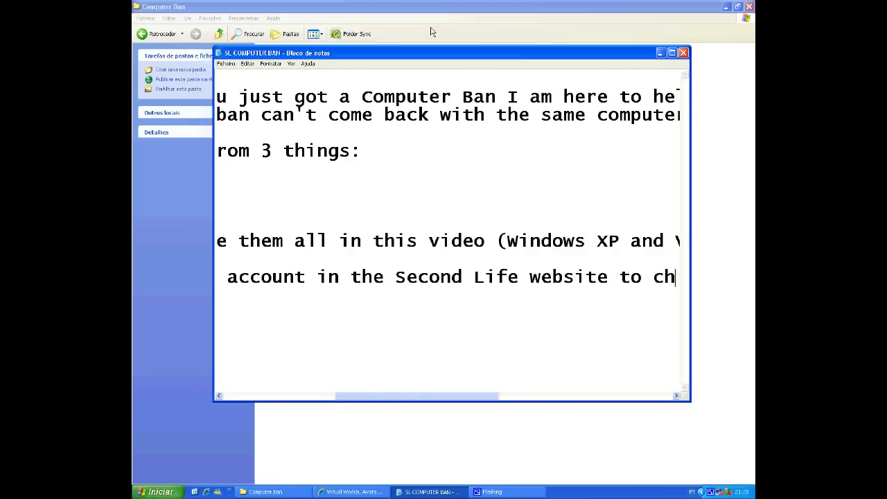
type("eck i")
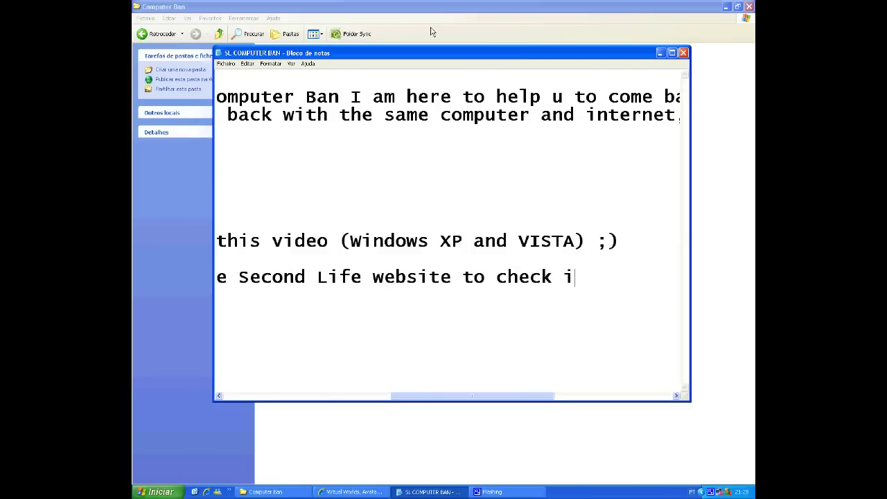
type("f she")
type("banned or not.")
key("Return")
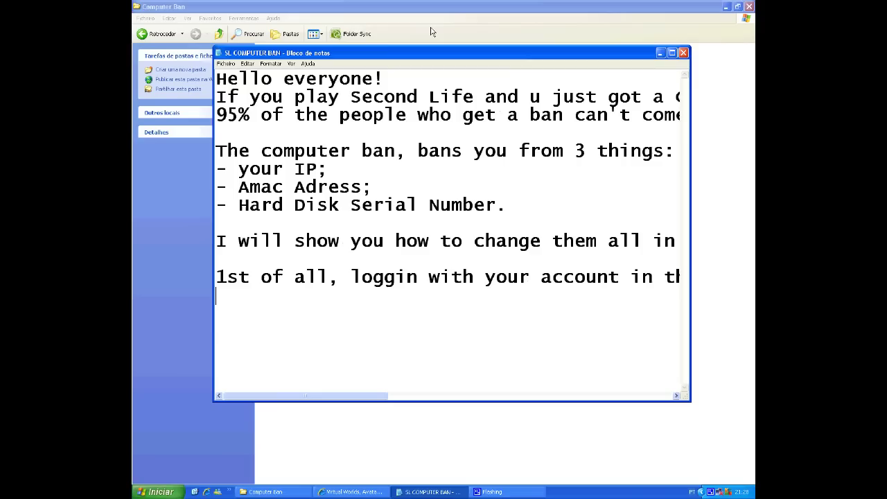
Sign in on the Second Life website with the saved username and password, with Remember me ticked
left_click(343, 490)
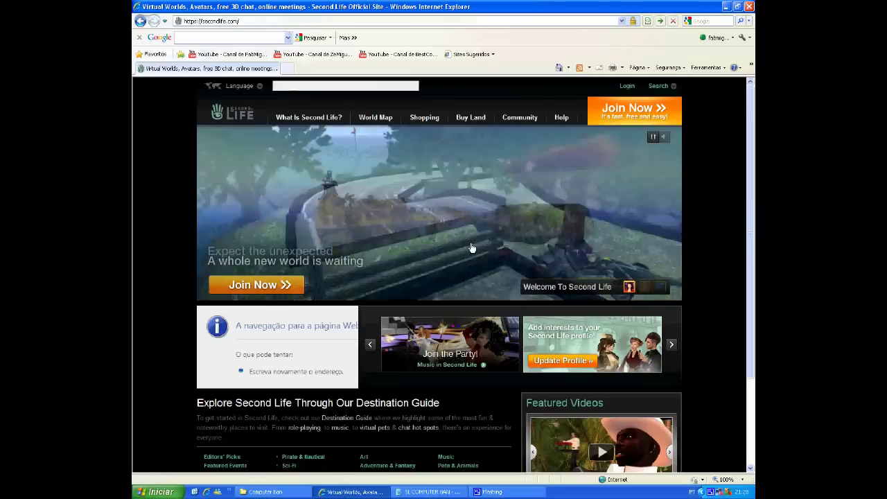
left_click(627, 87)
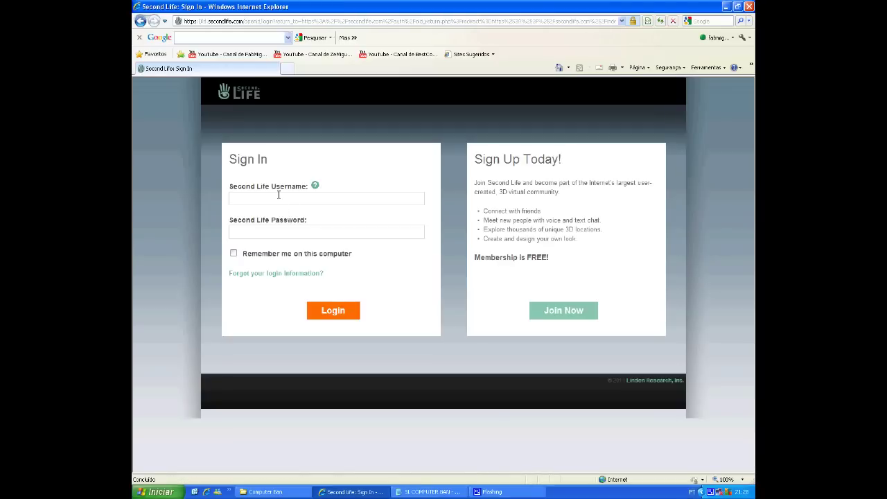
type("Miguelito6")
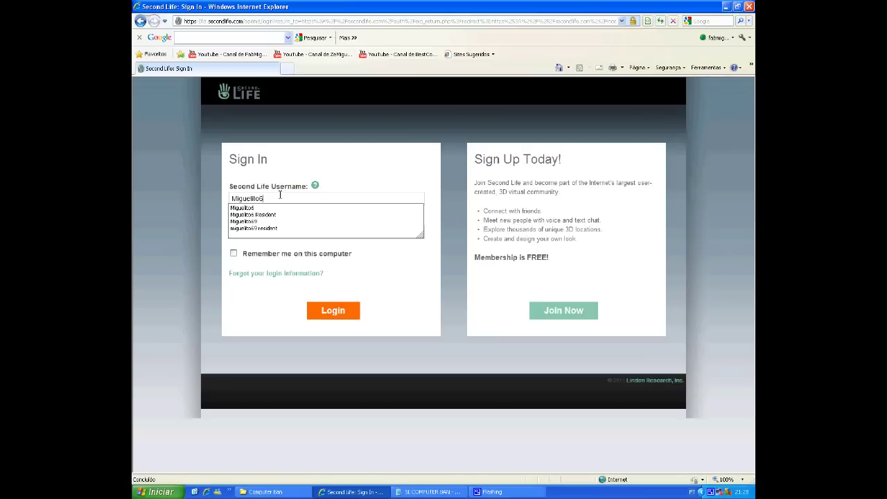
type(" dent")
key("Tab")
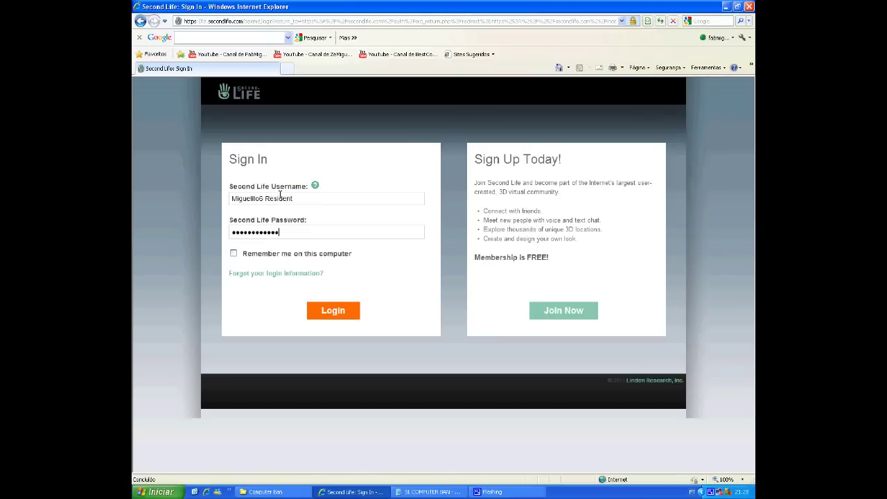
key("ctrl+a")
type("m")
left_click(234, 254)
left_click(333, 312)
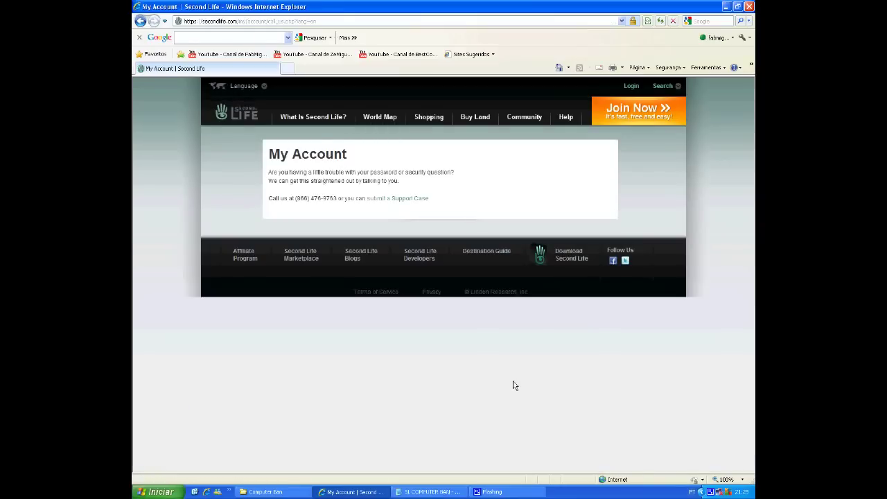
Write 'Mine is banned, because it didn't logged on' in Notepad, then return to the My Account page
left_click(429, 492)
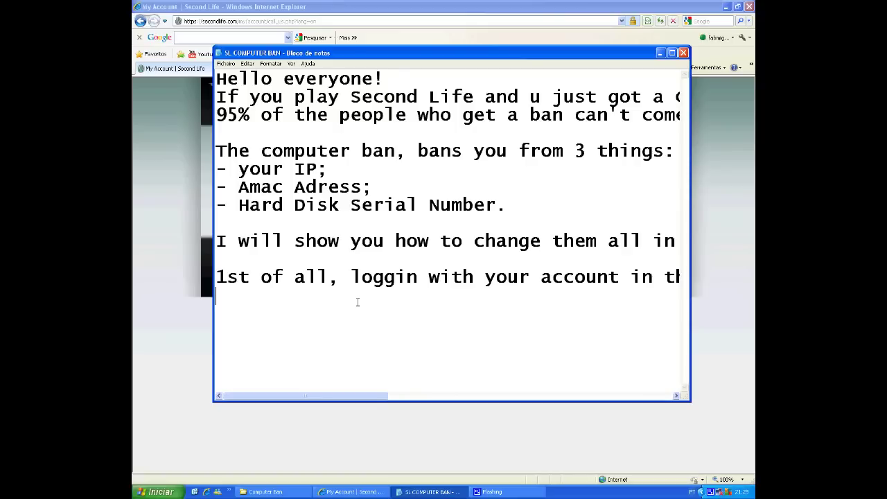
type("Mine is banned, because it didn't logged ")
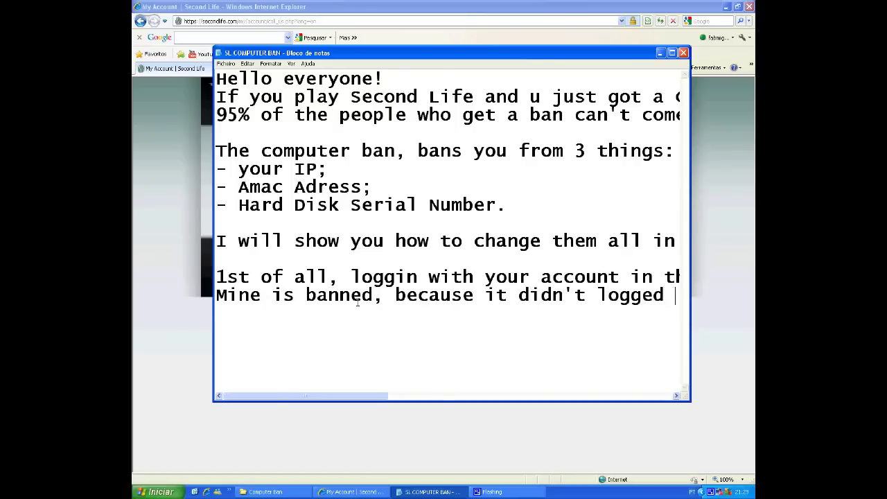
type("on")
left_click(484, 40)
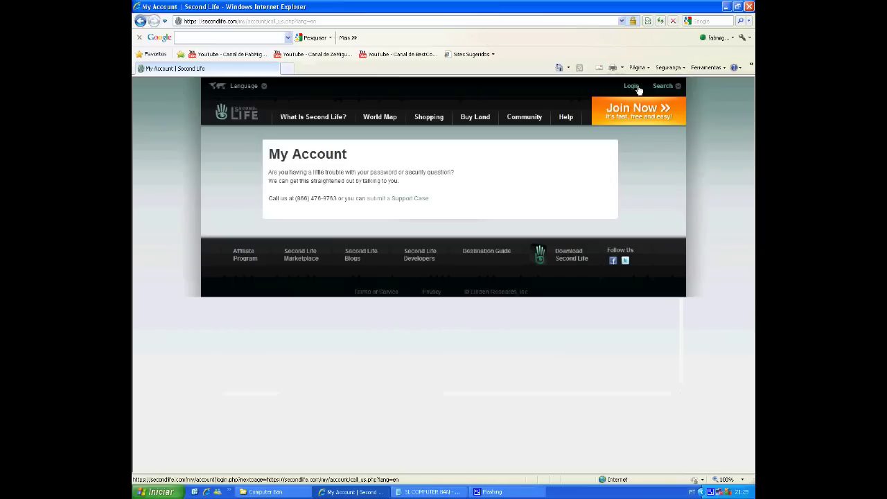
key("ctrl+a")
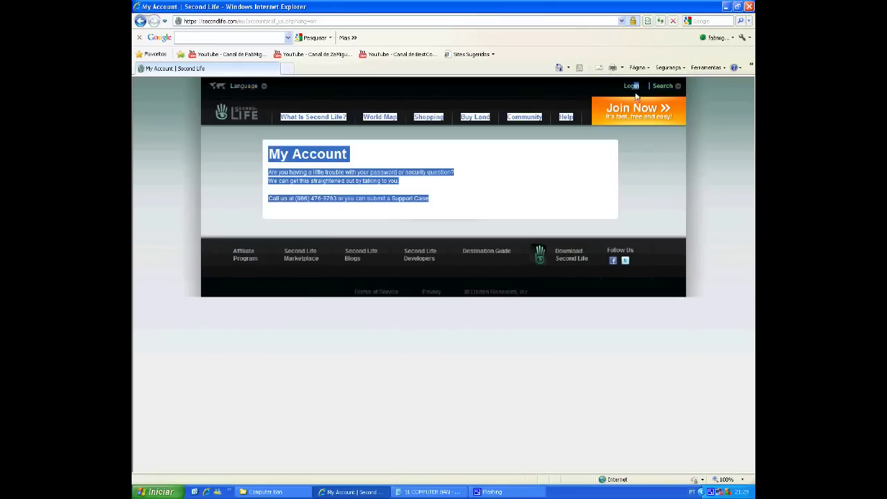
left_click(632, 86)
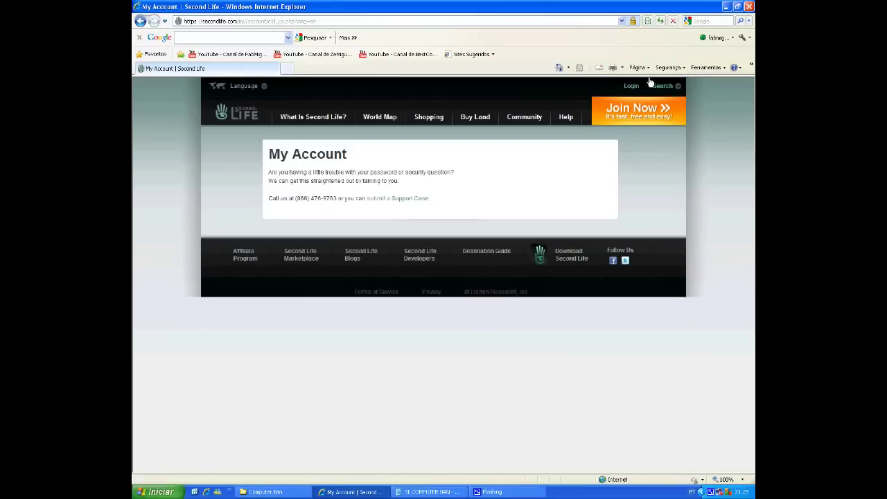
Add 'so I will create a new one', 'I just created an account..now let's start', and 'IP: XP/VISTA'
key("alt+Tab")
type("so I ")
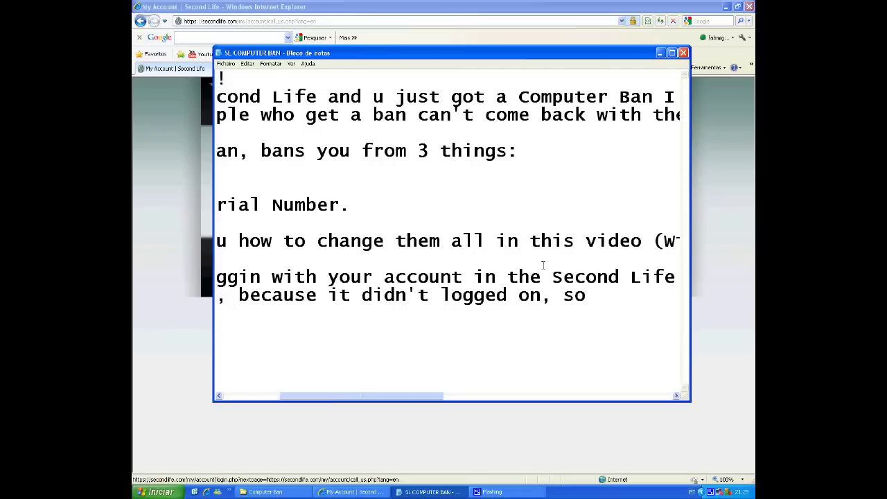
type("will")
type(" create a new one.")
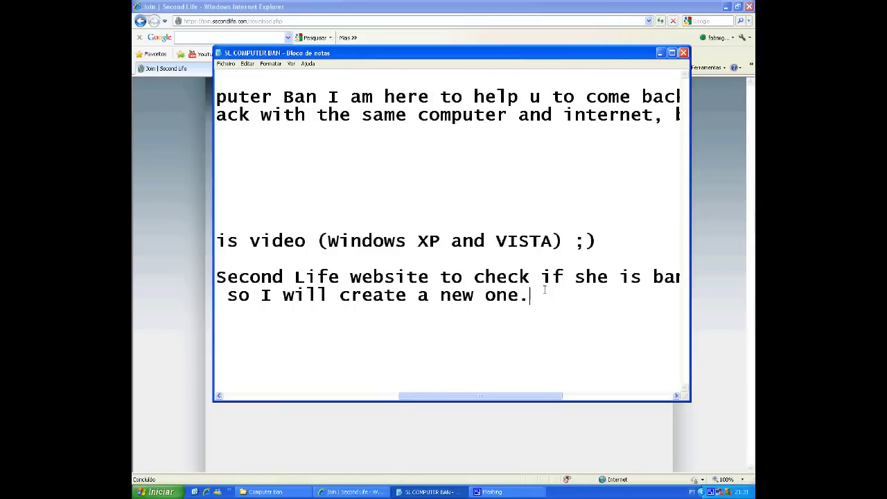
key("Return")
type("I")
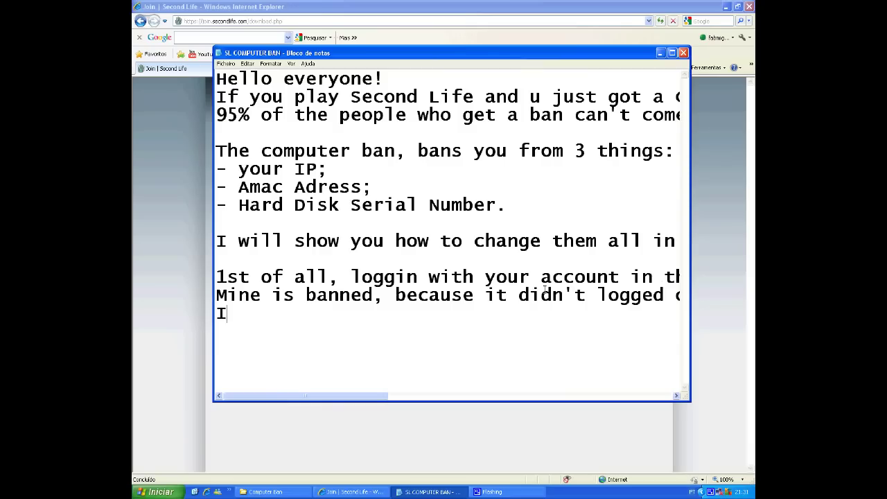
type(" just created an ")
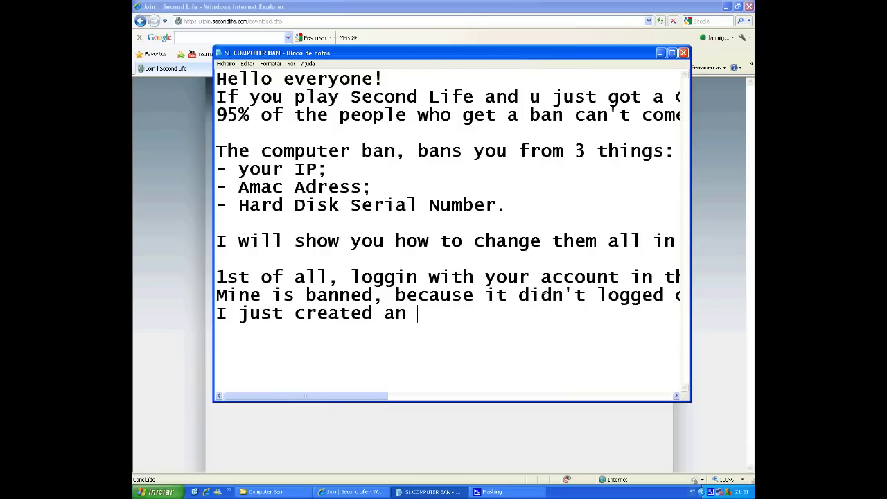
type("account..")
type("now")
key("BackSpace")
key("BackSpace")
key("BackSpace")
type("now let's start!")
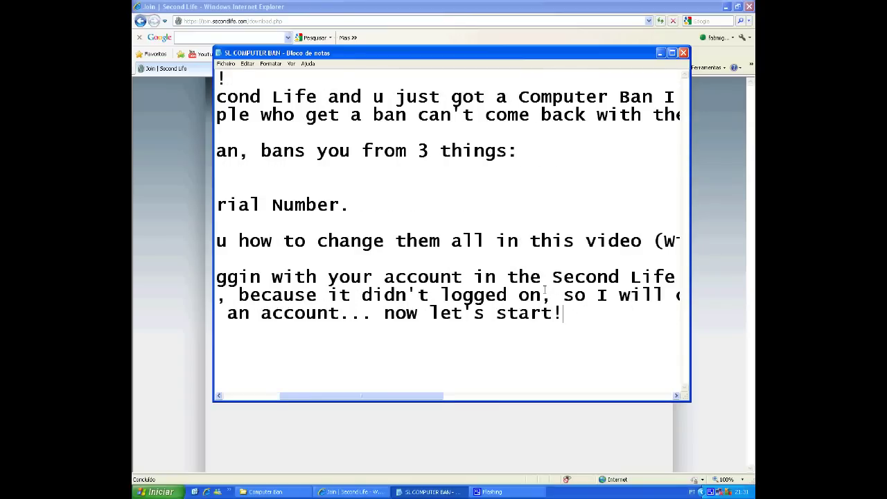
key("Return")
key("Return")
type("IP: ")
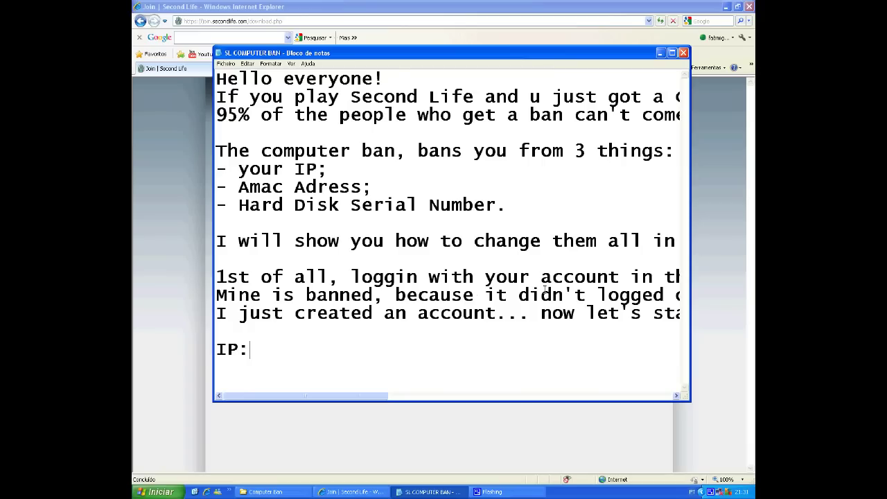
type("XP/VISTA")
Write the instruction to unplug a modem cable and replug it to get a new IP automatically
key("Return")
key("Return")
type("Tak")
key("BackSpace")
type("ake")
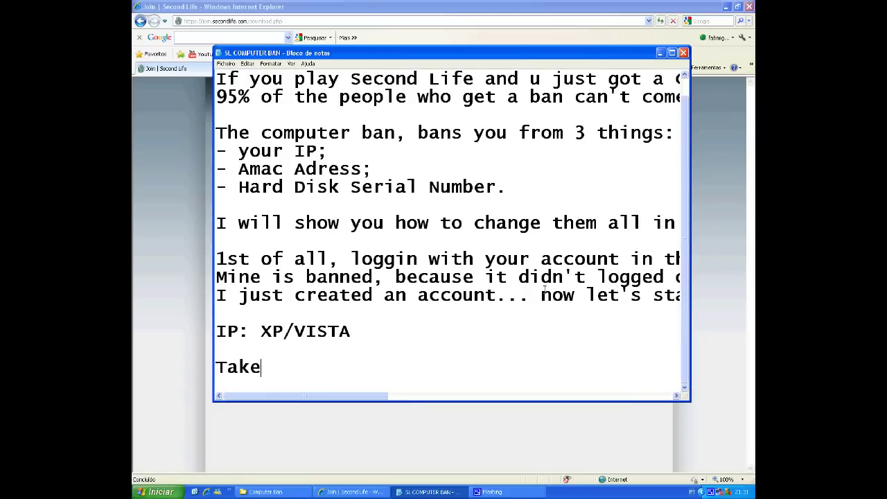
type(" off the power ")
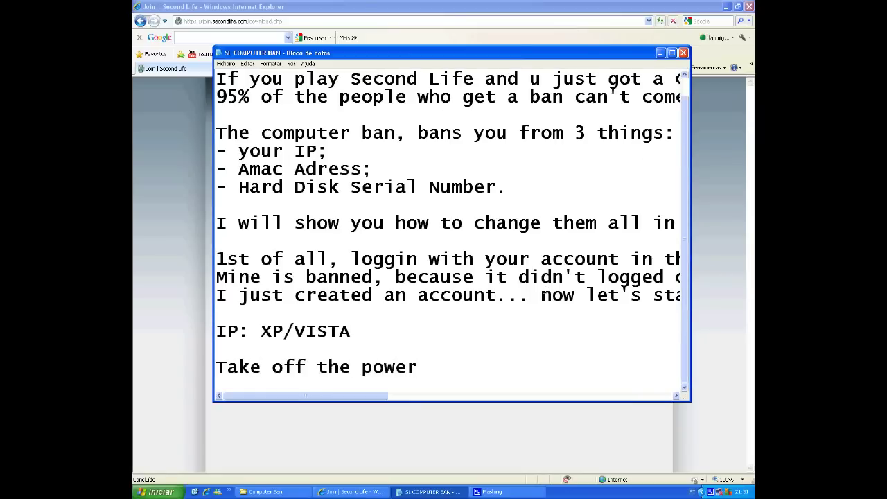
type("any other")
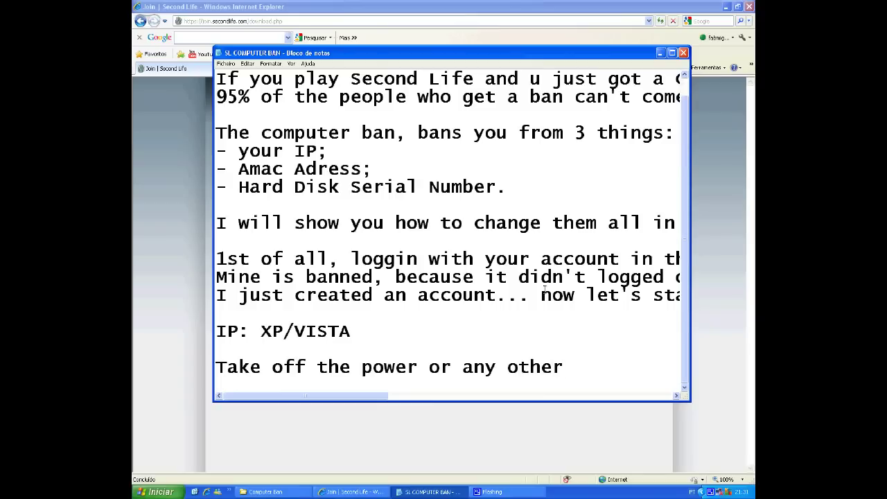
type(" cable from the modem an")
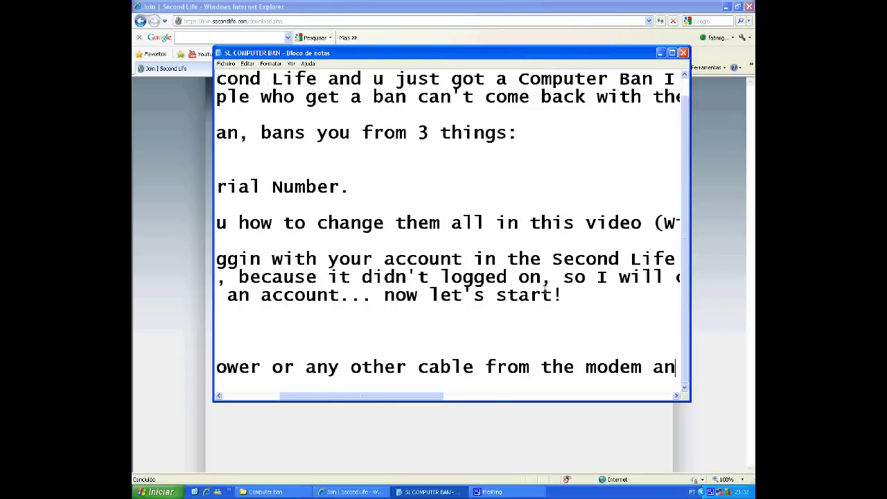
type("d put it again...iot")
key("BackSpace")
key("BackSpace")
type("t will get automatically ")
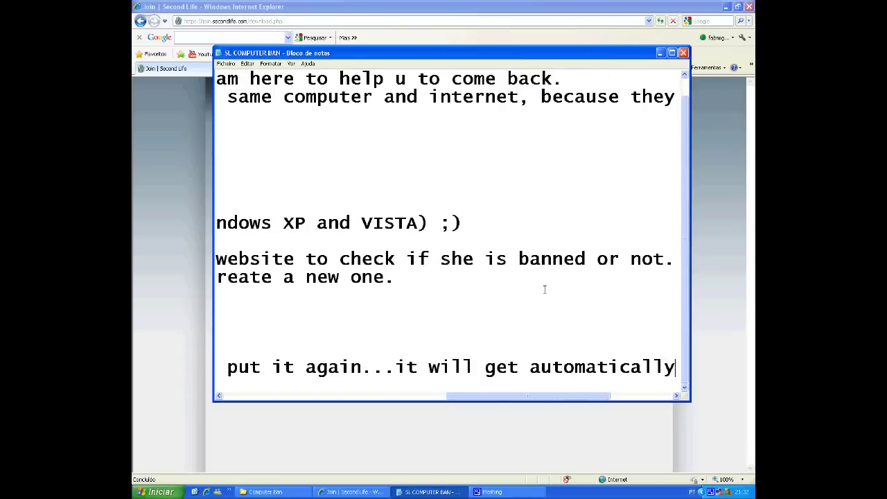
type("a new I")
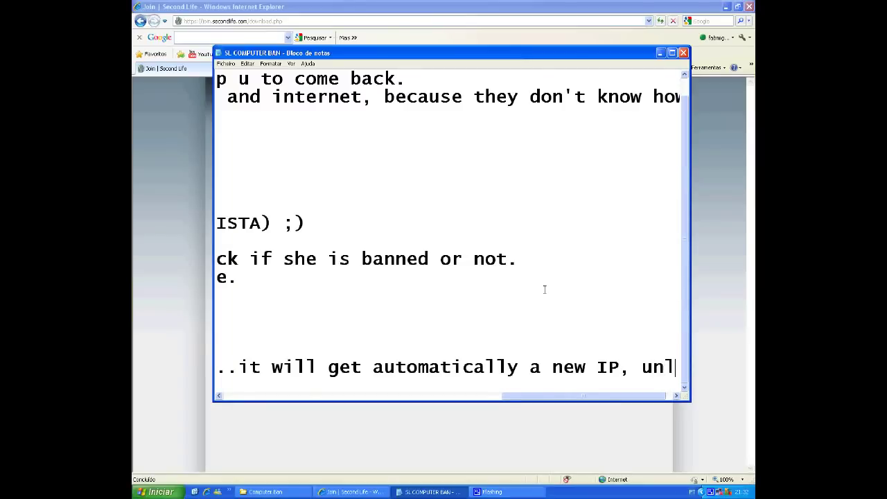
Add the caveat 'unless your modem always get the same' IP and the computer-settings warning
type("ess your modem always get the same (if that")
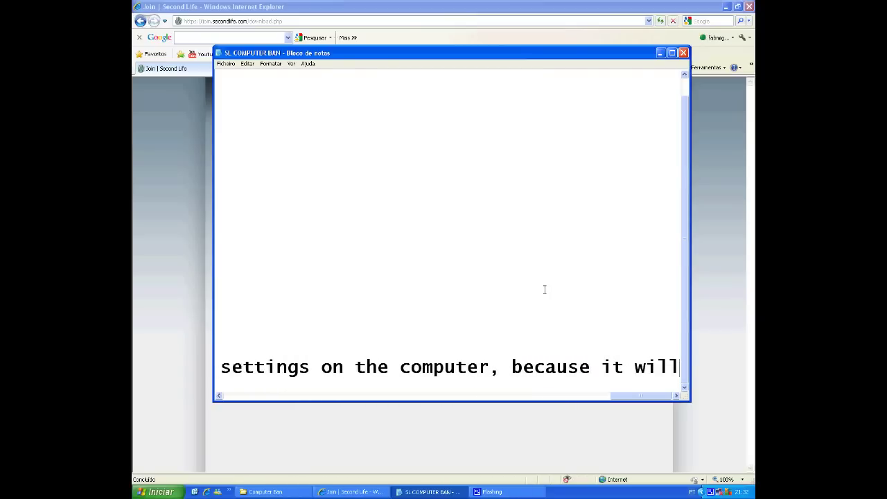
Close the IP paragraph with 'your internet.)' and add the 'Amac Adress: XP/VISTA' heading
type("e your internet.")
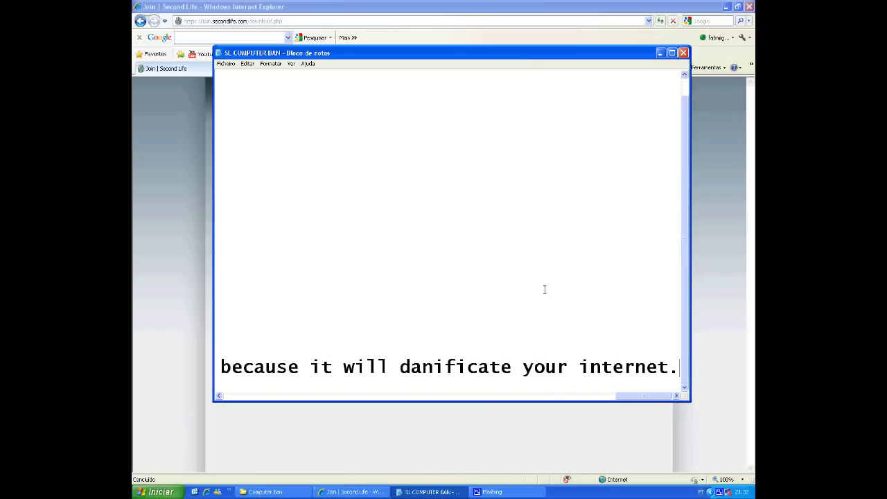
type(")")
key("Return")
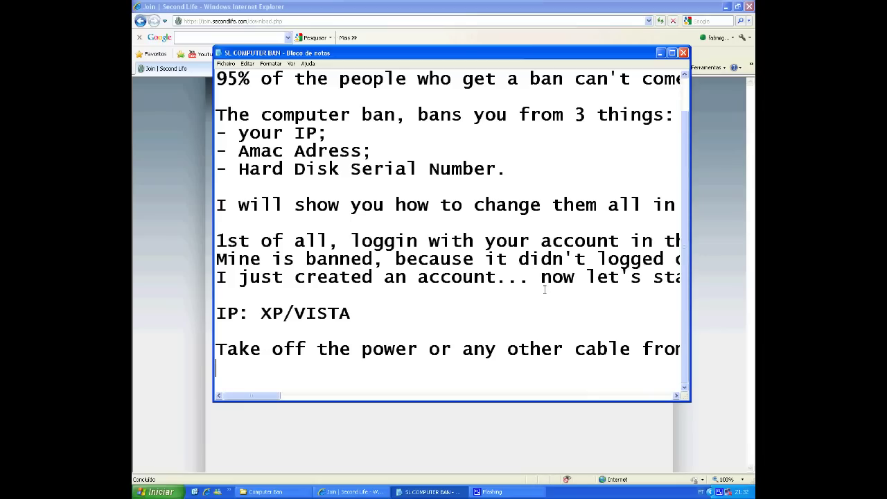
key("Return")
key("Return")
type("A")
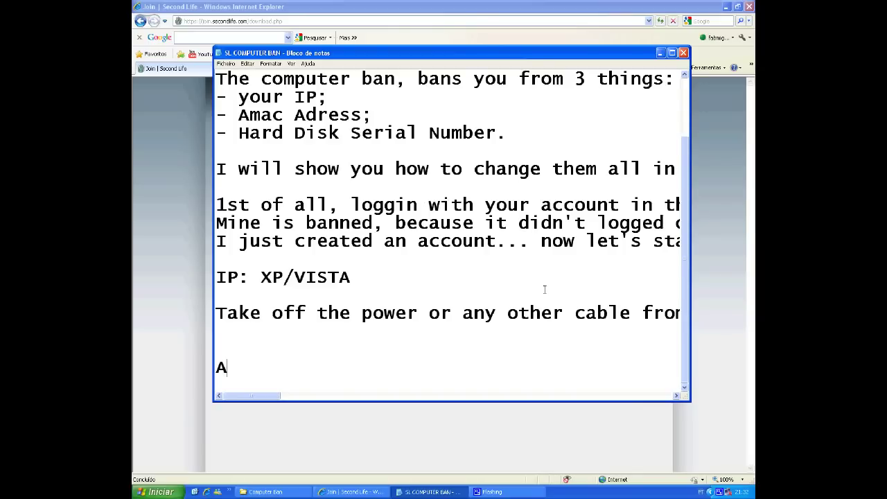
type("mac Adress:")
key("Return")
type("XP/VISTA")
Explain the program works for both windows: download it from the description link and open the winrar file
key("Return")
key("Return")
type("Thias")
key("BackSpace")
key("BackSpace")
key("BackSpace")
type("s program works for b")
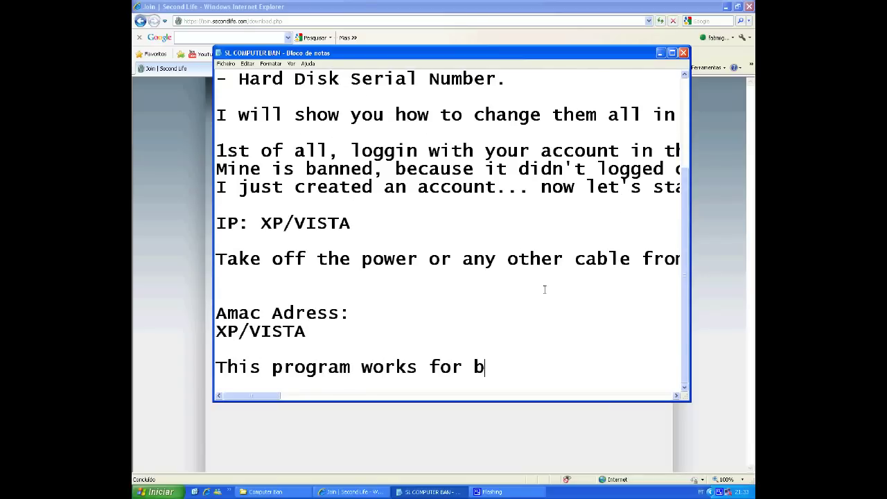
type("oth windows. Dow")
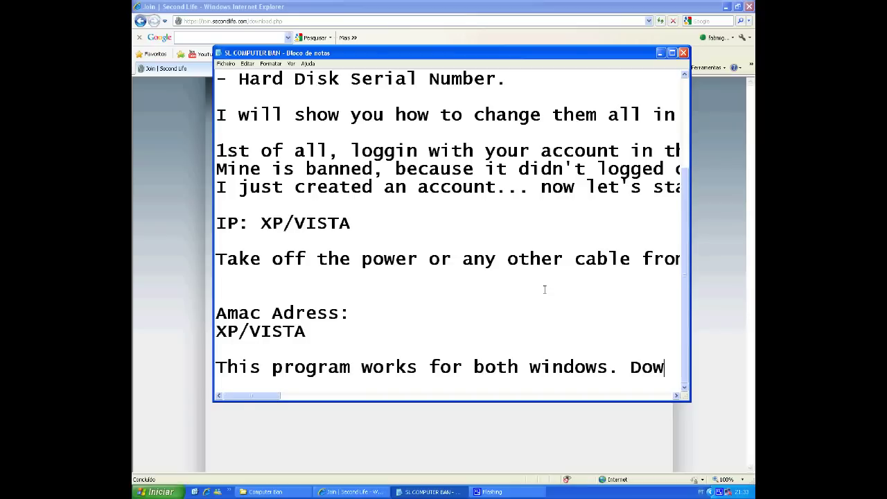
type("nload")
type("it (link in")
key("BackSpace")
key("BackSpace")
type("on the description)")
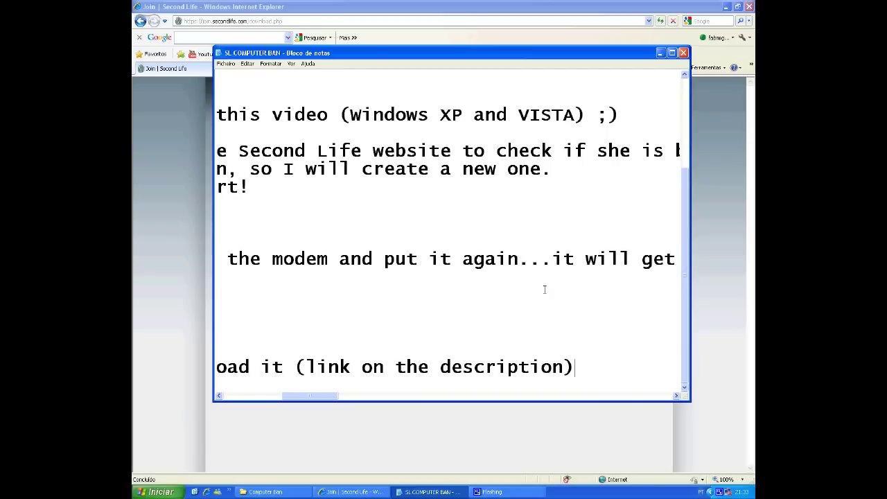
type("open")
type(" the winrar")
type(" file and you iill get a folder")
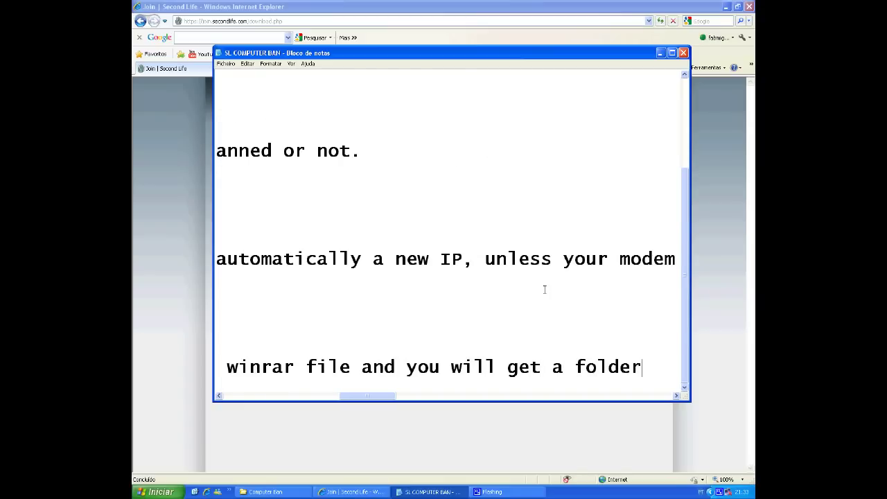
key("Return")
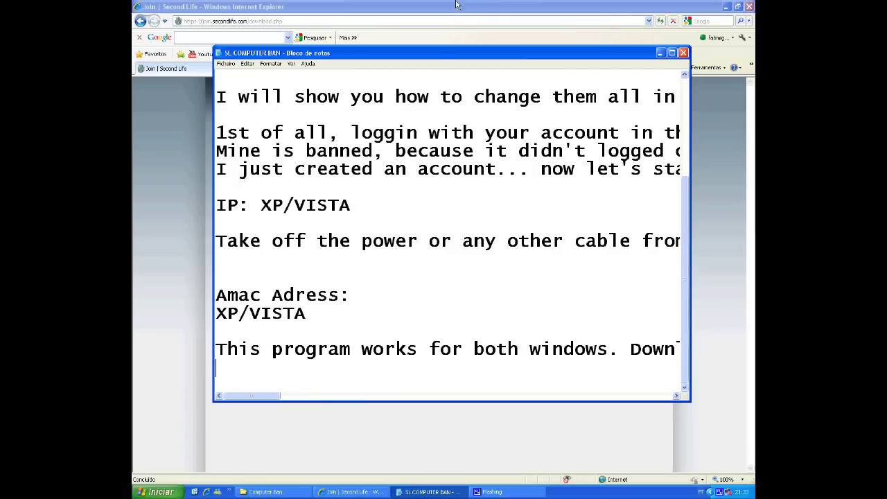
Open the Amac Adress folder and then the extracted AMac Address Change v5.4 folder to show its contents
left_click(456, 5)
left_click(298, 491)
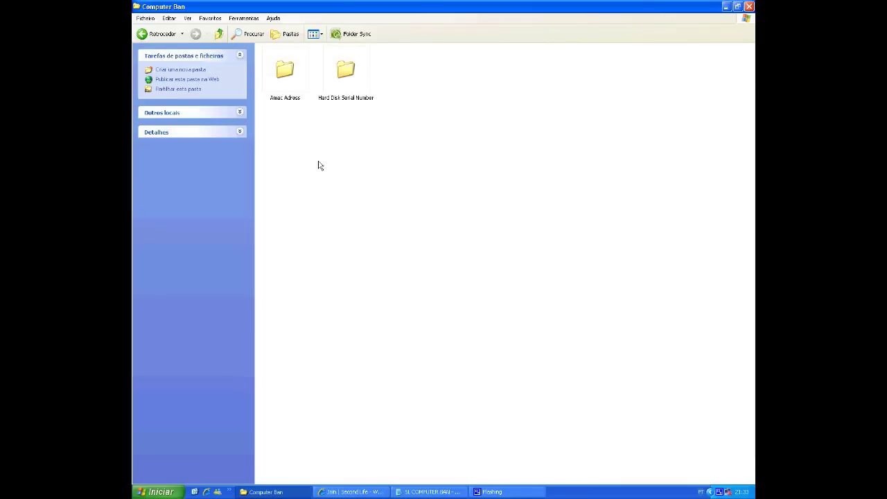
double_click(285, 88)
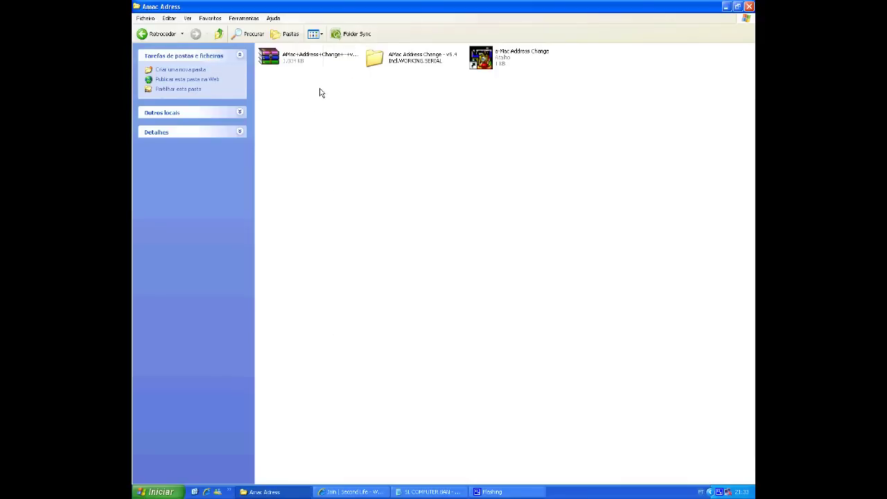
left_click_drag(305, 58, 298, 61)
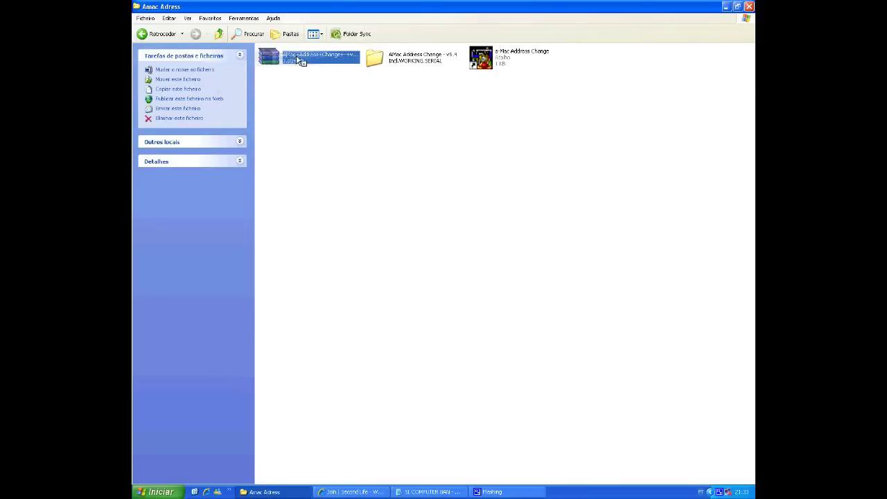
double_click(406, 60)
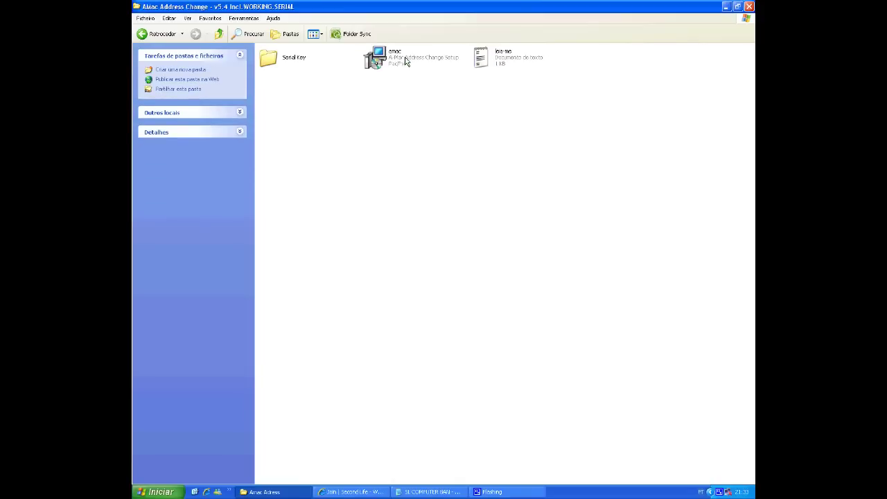
left_click(429, 491)
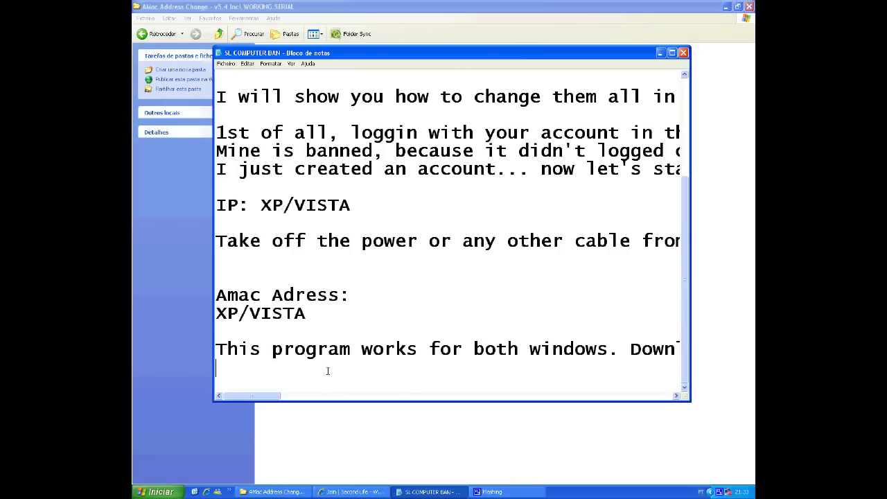
Add the line 'This is the folder that u will get. Install it now with the thing called "amac" and u will get this'
type("This is the fol")
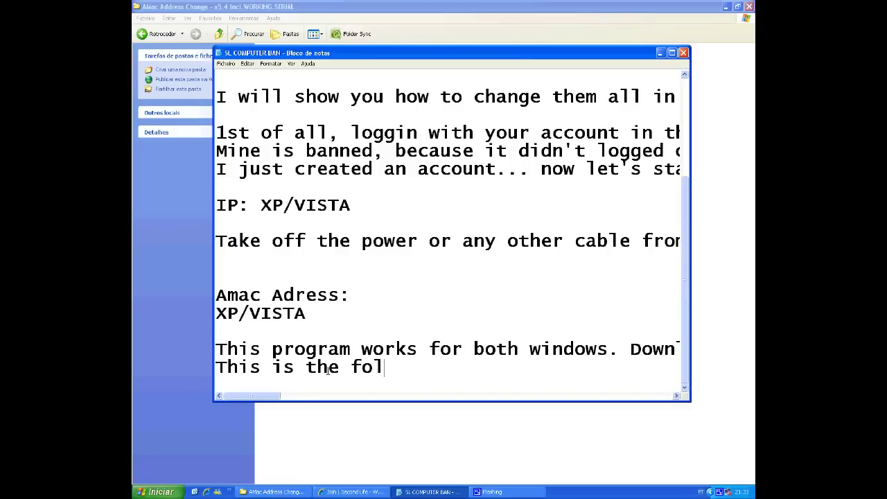
type("der that u will get ")
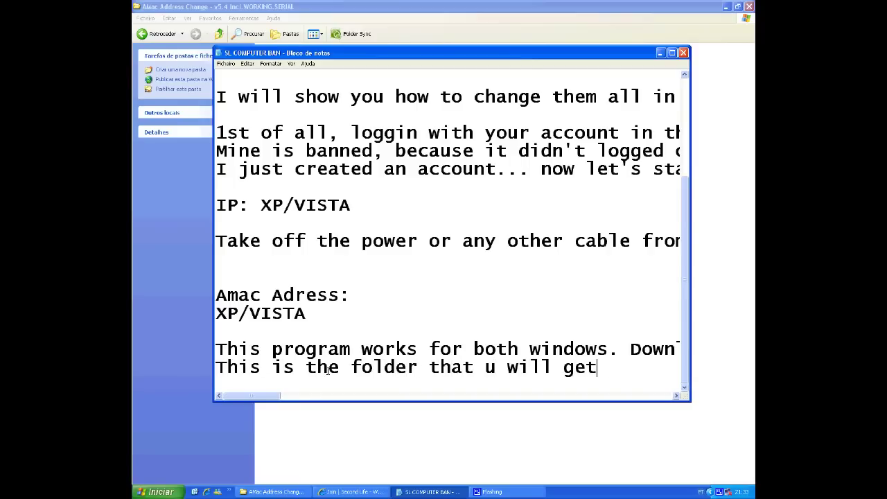
type("Install")
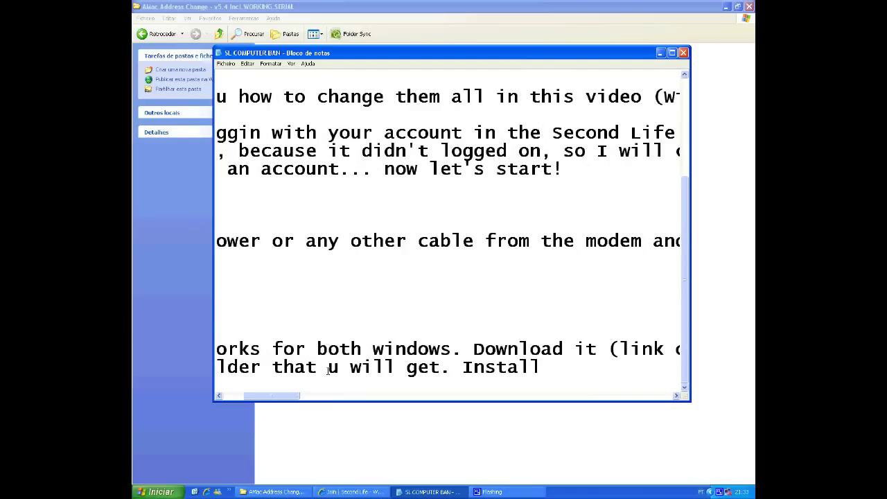
type(" it now")
type(" with the thing called")
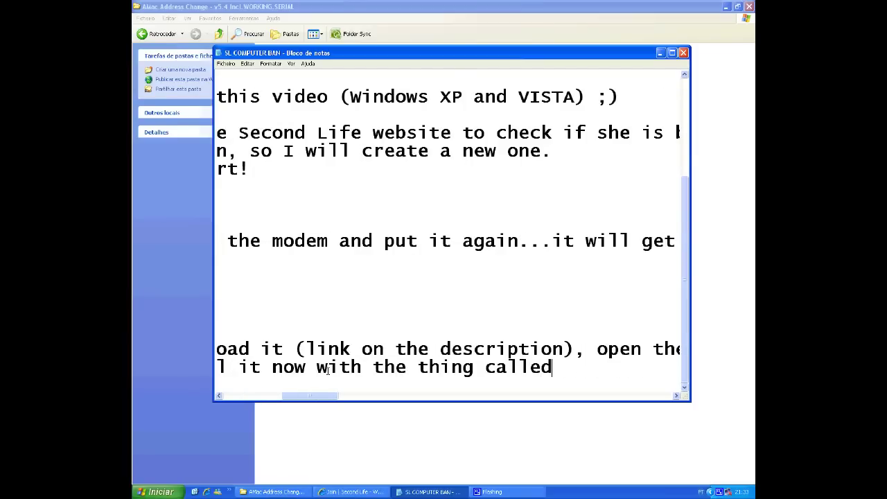
type("\"amac")
type(" and")
key("BackSpace")
key("BackSpace")
type("d u will get this.")
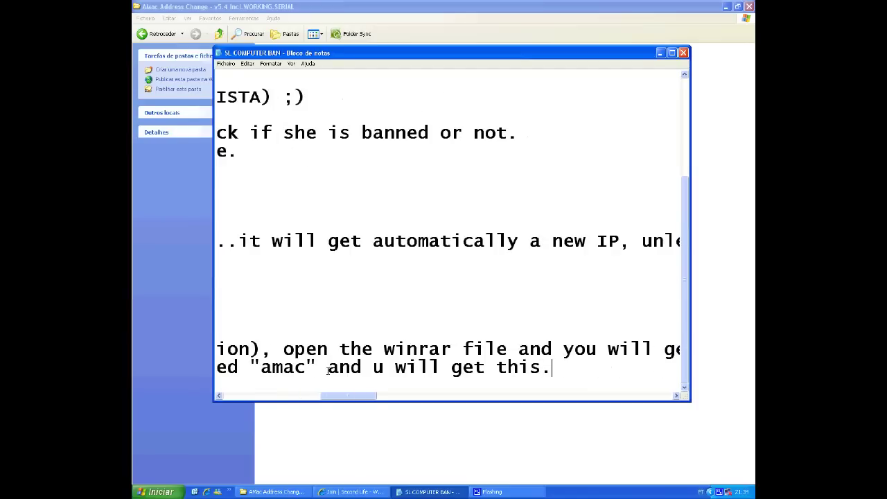
key("Home")
left_click(352, 34)
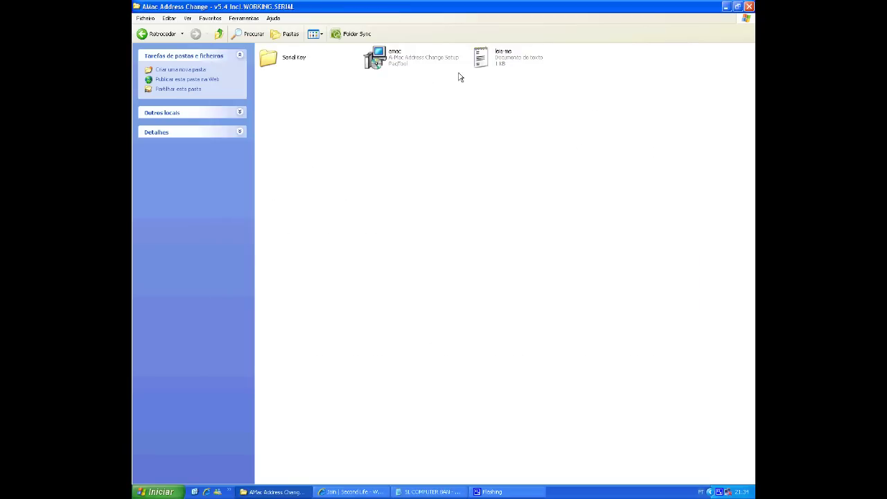
Add the guide line 'Open it and click in Register.'
left_click(146, 34)
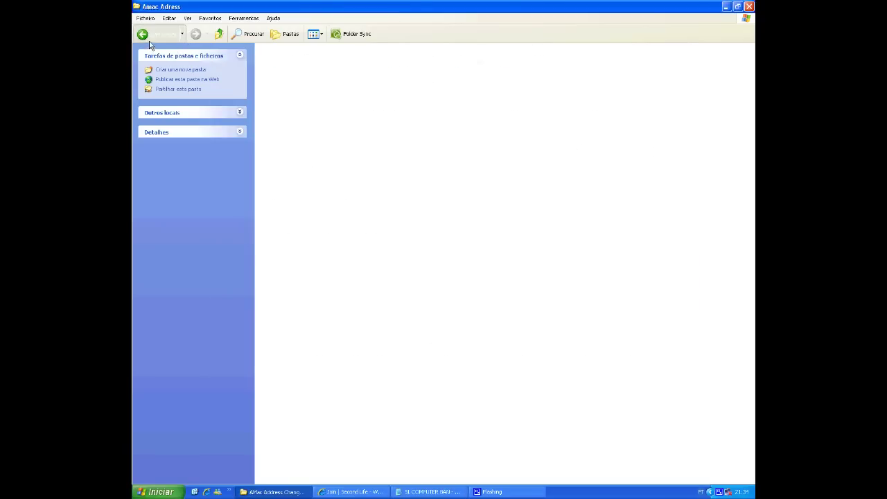
left_click_drag(485, 73, 506, 95)
left_click(503, 109)
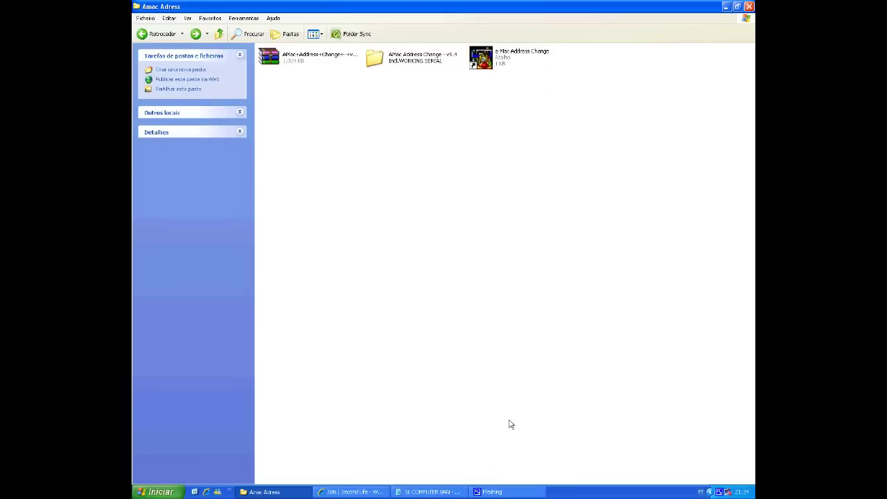
left_click(430, 492)
type("Open it and click in Register.")
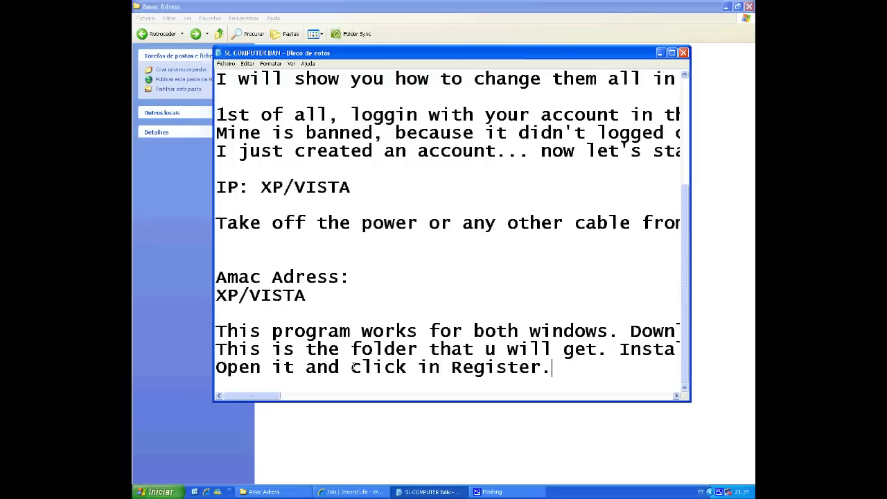
key("Return")
Launch the a-Mac Address Change shortcut from Amac Adress and open its Register dialog
left_click(419, 6)
left_click(506, 64)
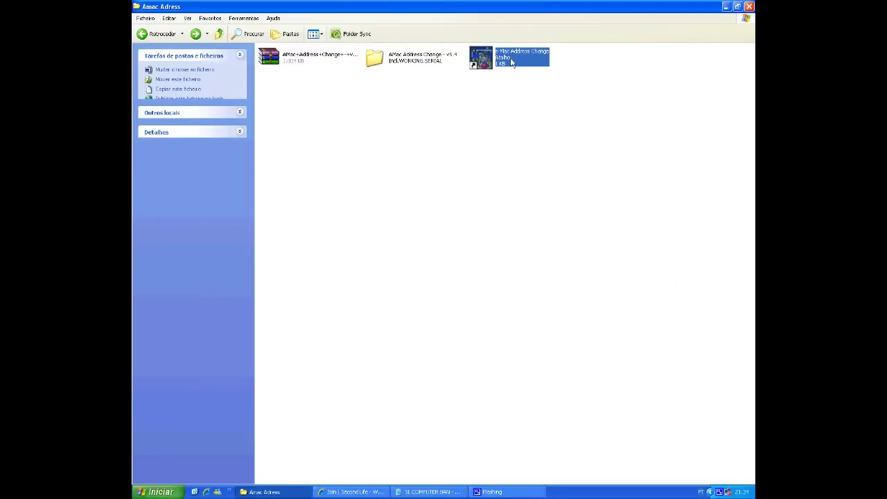
double_click(503, 69)
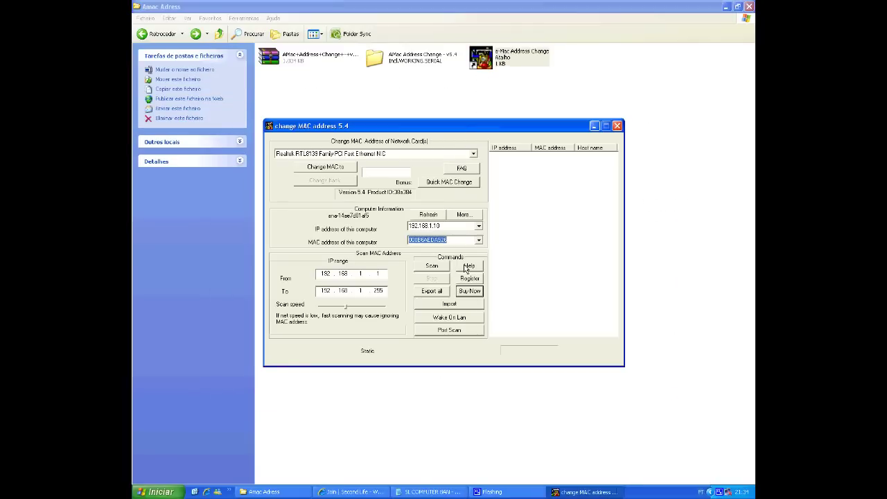
left_click(471, 280)
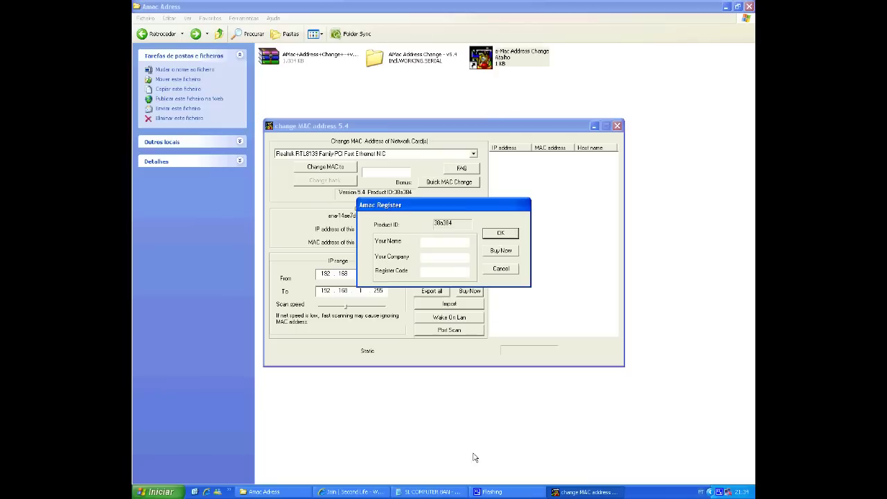
left_click(430, 491)
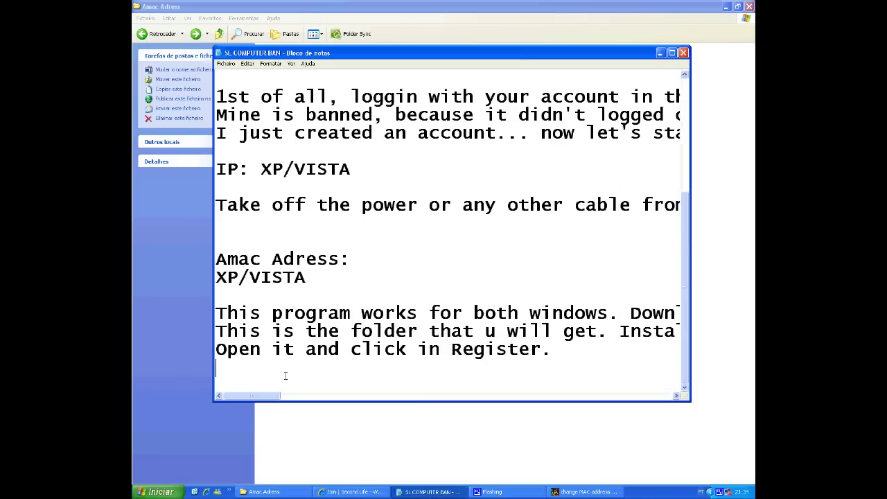
Add the line 'Put what you want in "Your Name" and "Your Company".. doesn't matter.'
type("Put ")
type("whatyou want in")
type("Your Name an")
key("BackSpace")
key("BackSpace")
key("BackSpace")
type("\" and ")
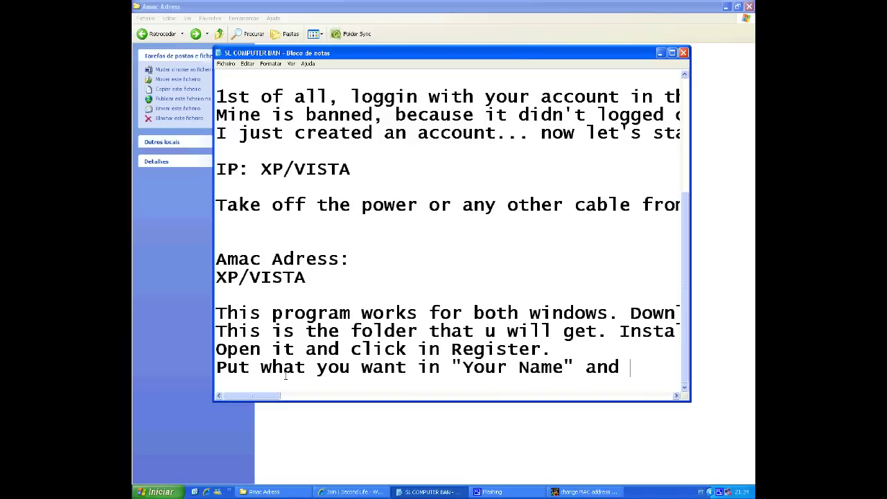
type("You")
type("r Company")
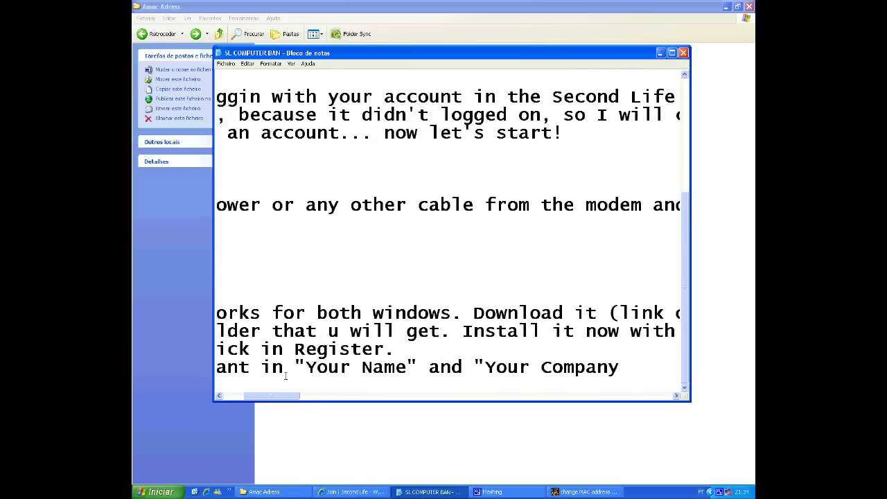
type(".. doesn't matter.")
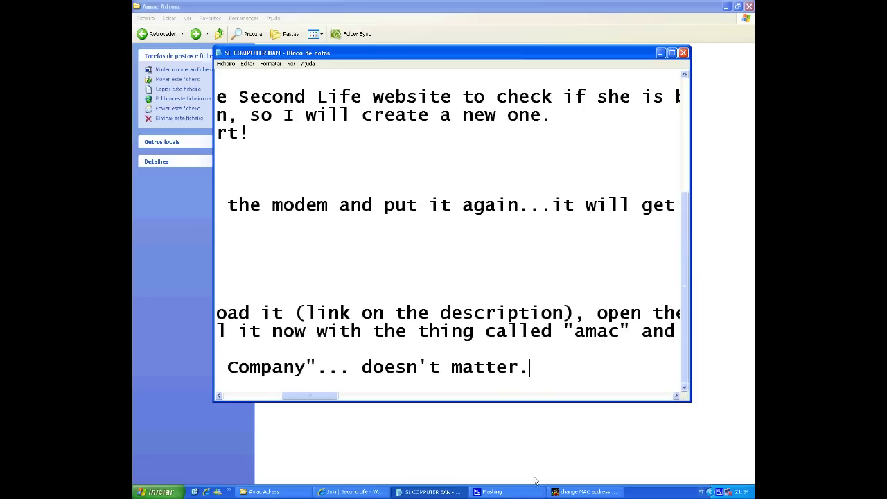
left_click(558, 491)
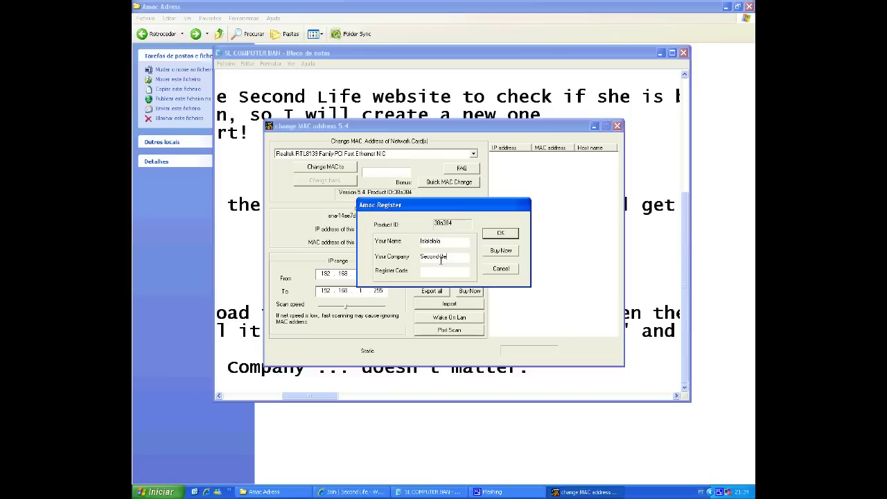
Write the register-code line: open the folder, click "Serial Key", open "Serials", copy one, paste it there
left_click(501, 387)
key("Return")
type("For the register code, open the folder")
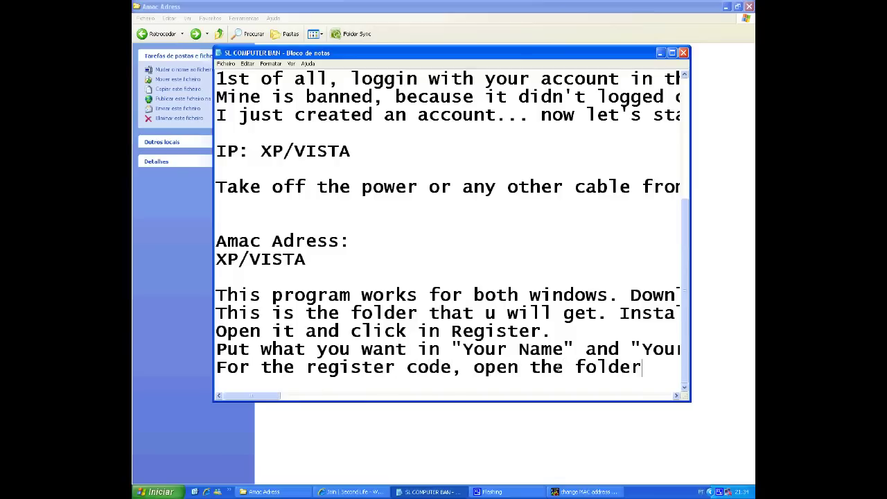
type(" again,")
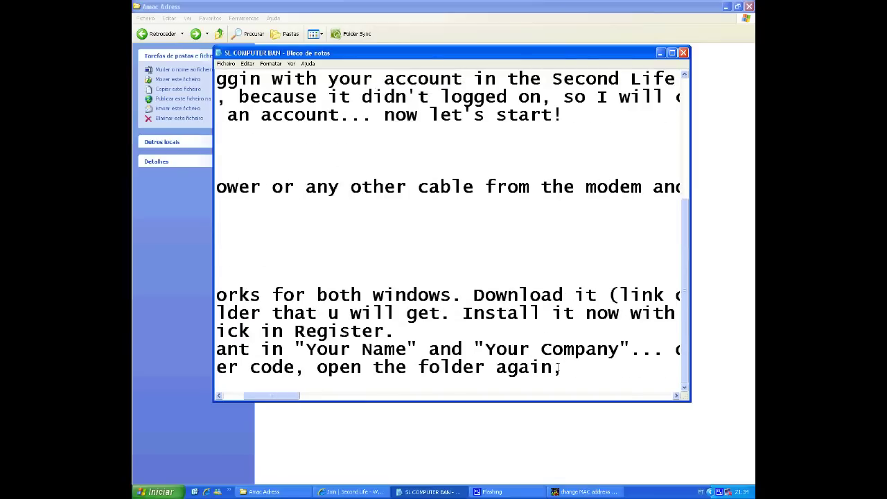
type("click in \"Seriaul")
key("BackSpace")
key("BackSpace")
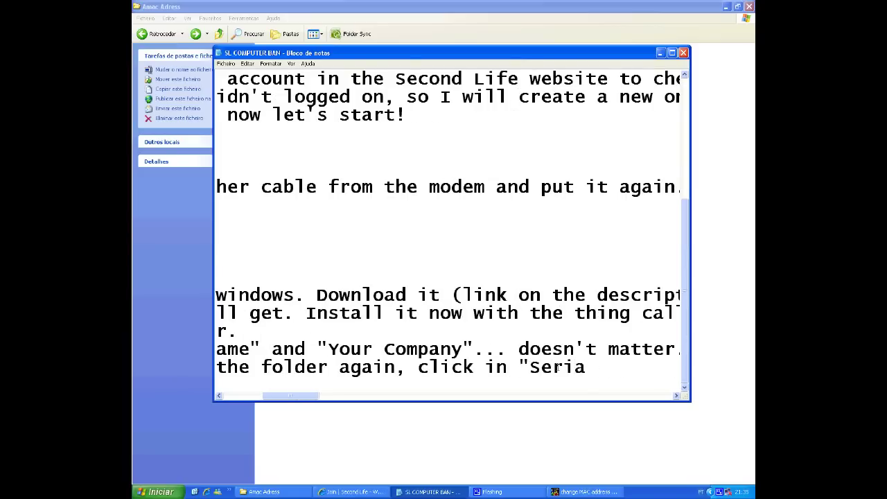
type("l Key\", ")
type("open the")
type("Se")
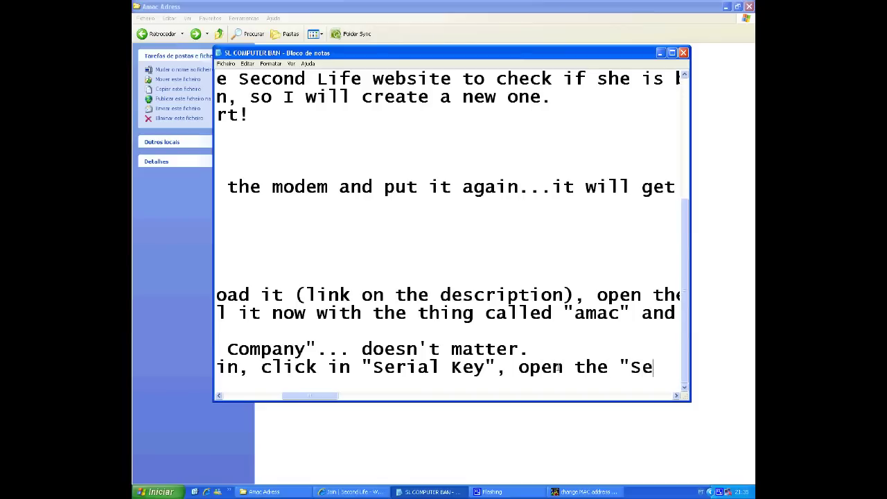
type("rials\" b")
key("BackSpace")
type("note, co")
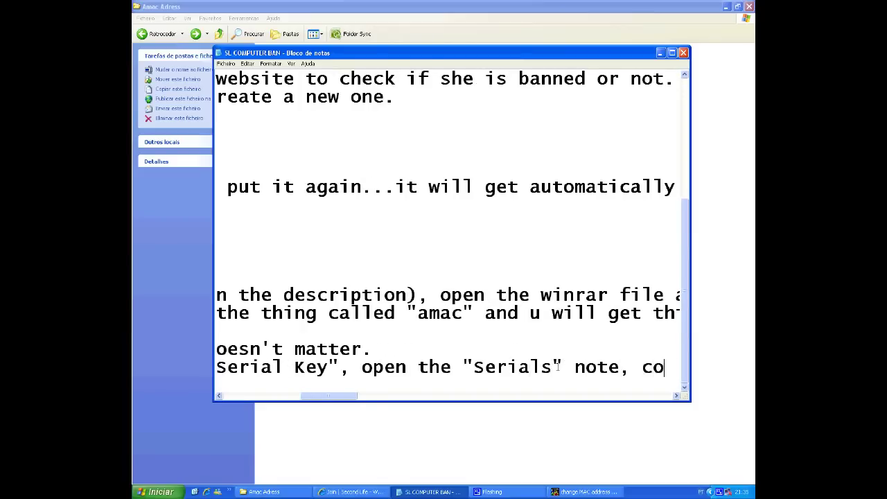
type("py one and")
key("BackSpace")
key("BackSpace")
key("BackSpace")
type("of them and paste it there.")
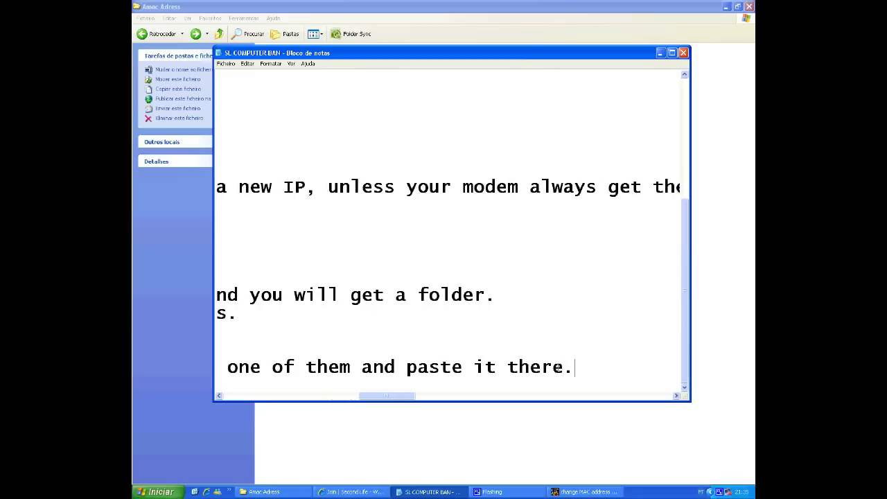
Copy a register code from the Serial Key folder's Serials note into the Register Code field
left_click(543, 414)
double_click(394, 59)
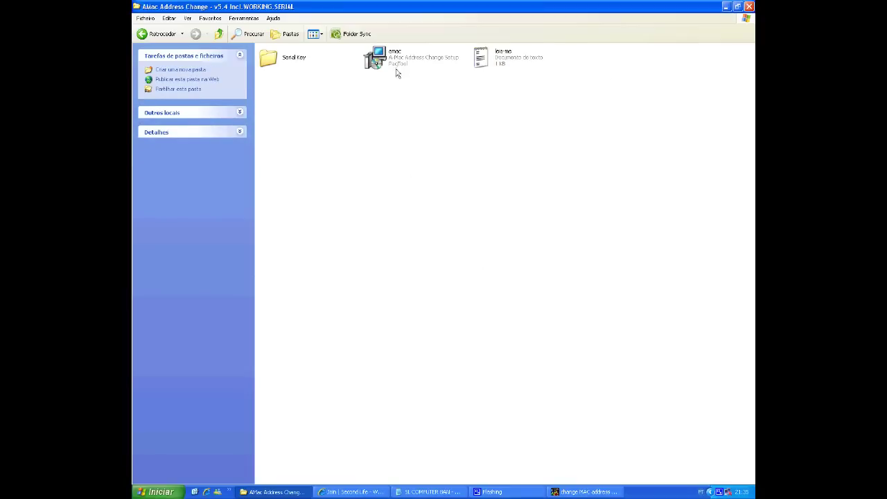
double_click(280, 63)
double_click(606, 63)
left_click_drag(326, 138, 259, 139)
left_click(336, 149)
double_click(266, 147)
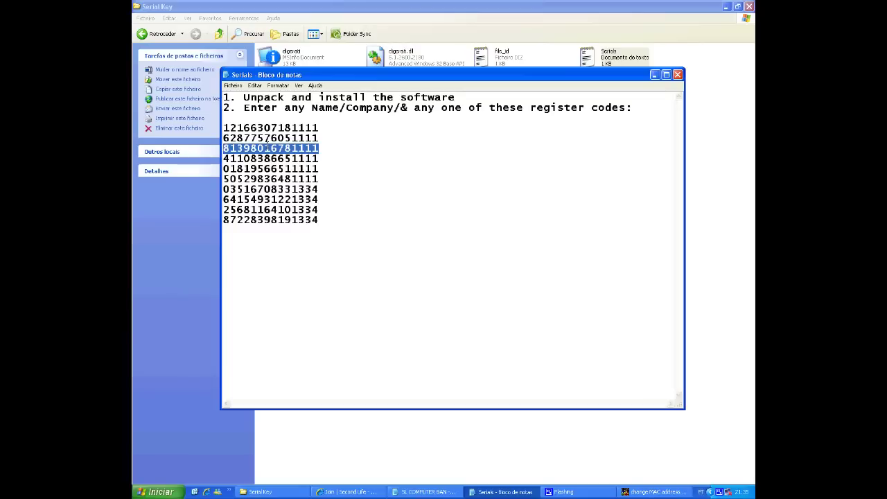
left_click(160, 35)
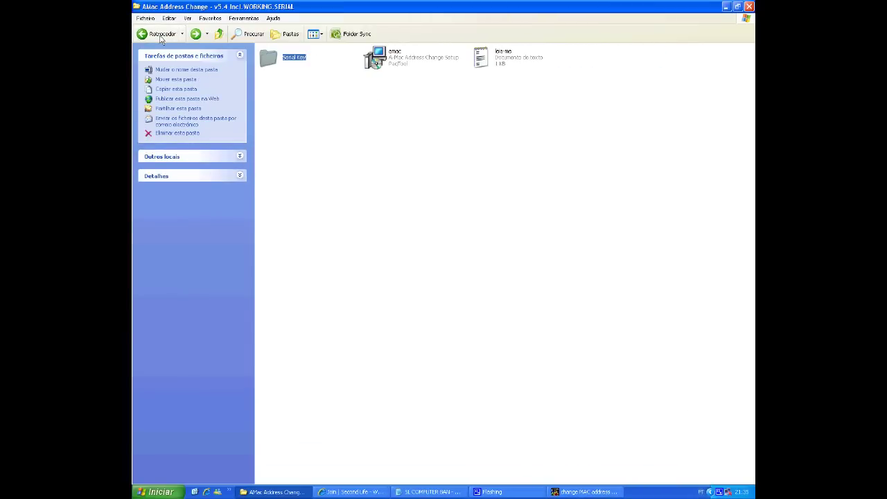
left_click(161, 38)
left_click(430, 272)
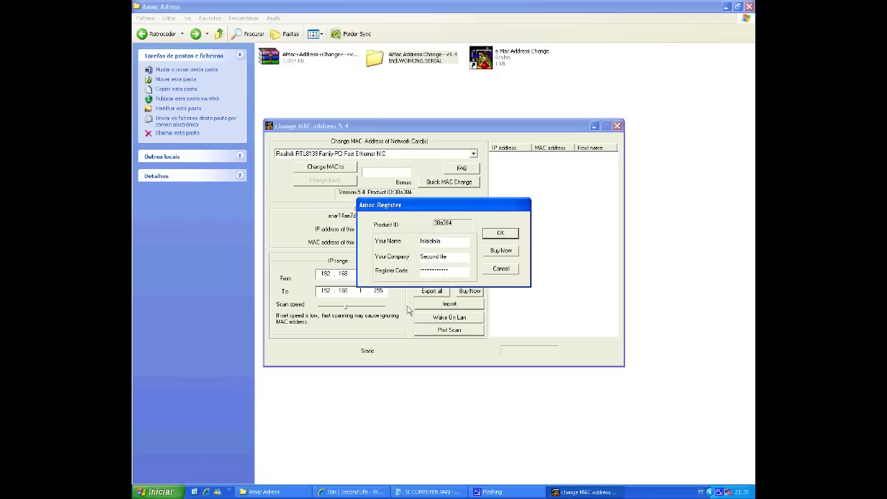
Add the guide line 'Click "OK"'
left_click(424, 492)
type("Click")
type("OK!")
key("BackSpace")
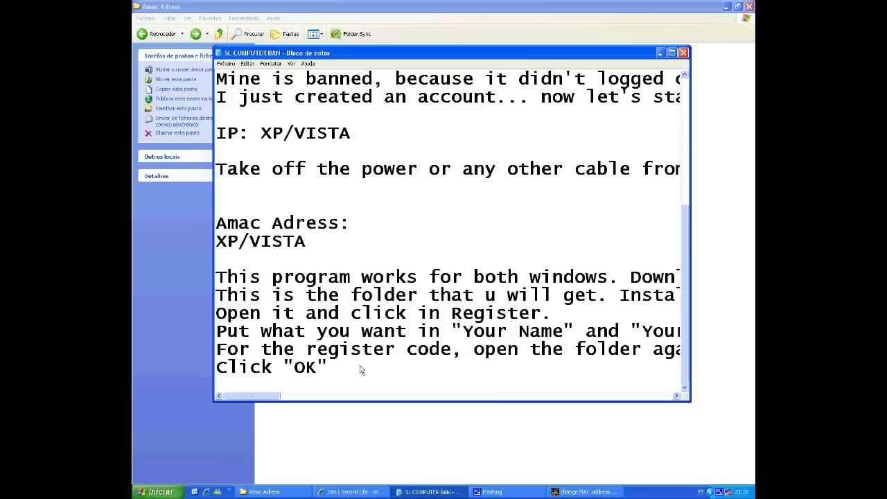
Confirm the Amac registration with OK and dismiss the thanks-for-registration message
key("Return")
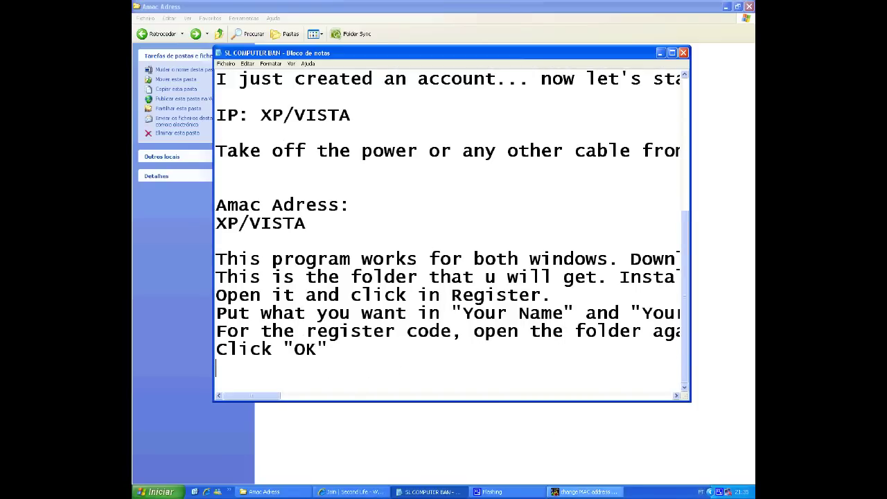
left_click(572, 491)
left_click(501, 234)
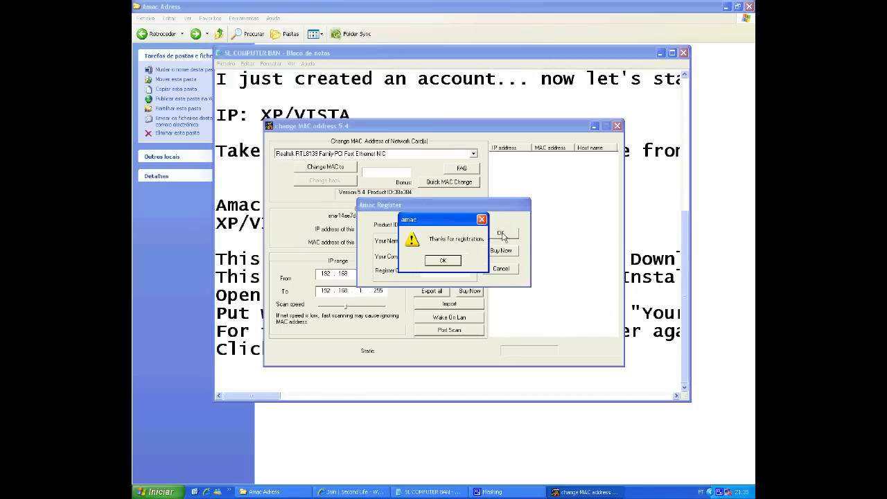
left_click(447, 263)
Add the guide line 'Thanks for registration" lol'
left_click(497, 115)
left_click(339, 355)
key("Return")
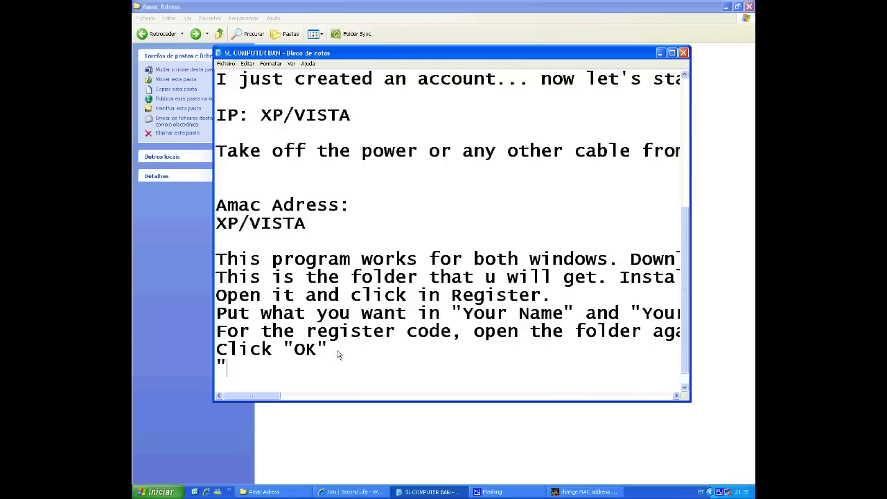
type("Thanks for registrat")
key("BackSpace")
key("BackSpace")
key("BackSpace")
type("tr")
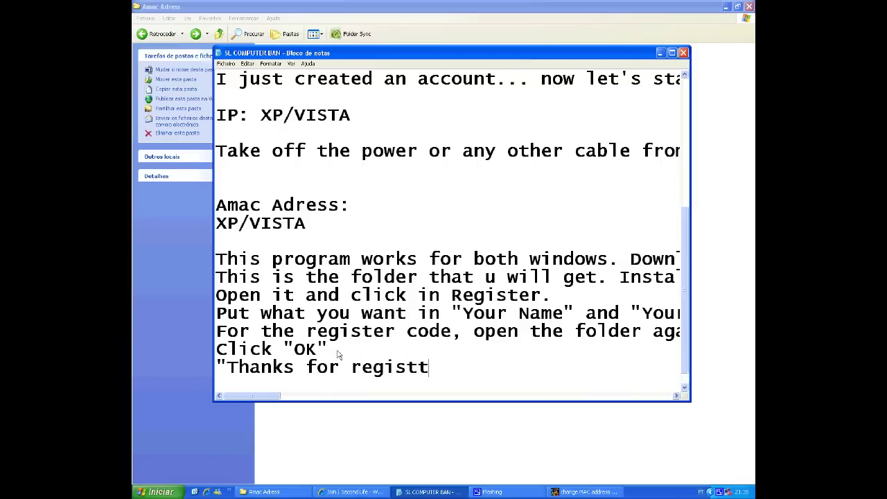
type("ation\" lol")
key("Return")
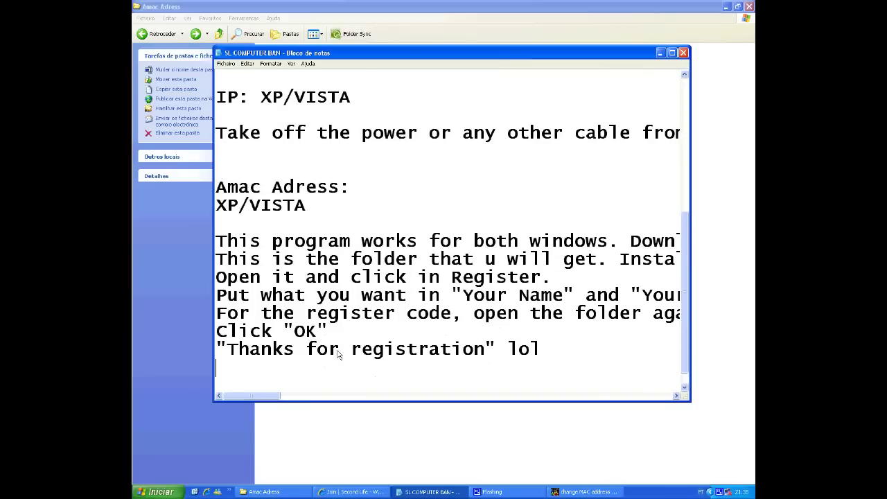
Add the line: click Quick MAC Change, choose your internet, enter the letters you want (A–F only)
type("After click in ")
type("Qu")
type("ckMAC C")
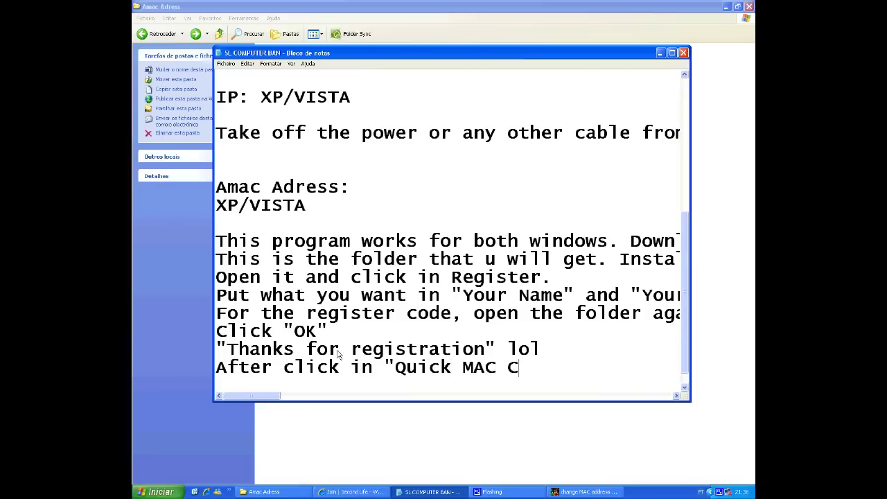
type("hange")
type("choose your int")
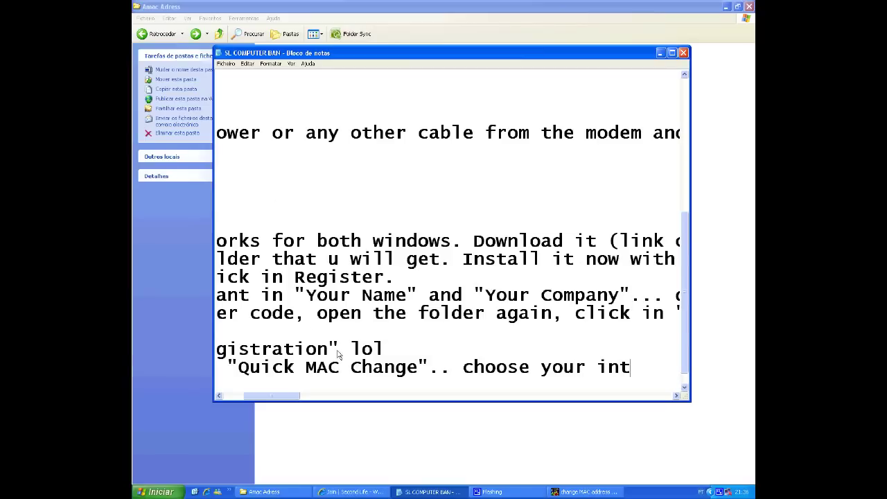
type("er and")
key("BackSpace")
key("BackSpace")
key("BackSpace")
type("netand put t")
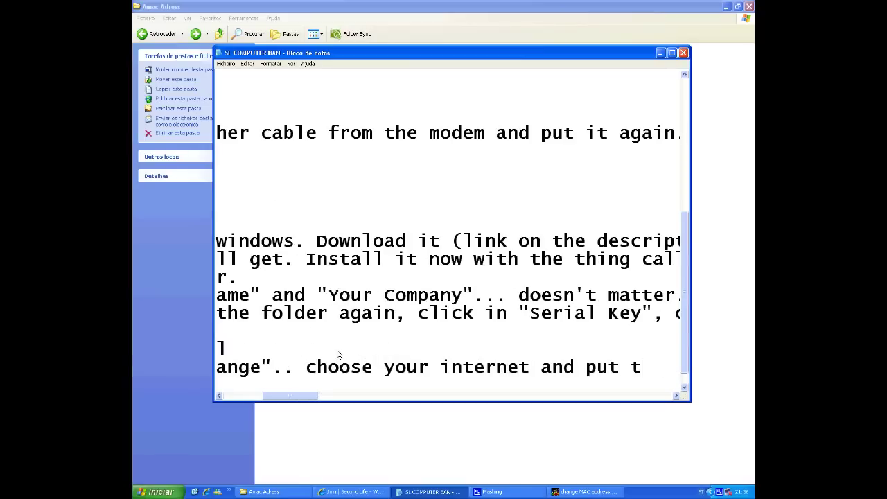
type("he number/letters ")
type("(A,B,C,D,E,F")
type(" only) that u want")
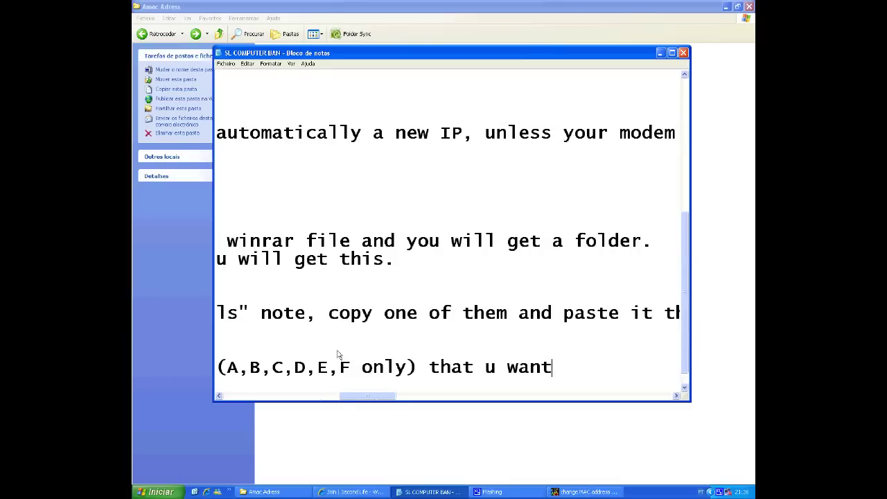
key("ctrl+Home")
Open Quick MAC Change and select the Realtek Fast Ethernet adapter
left_click(464, 7)
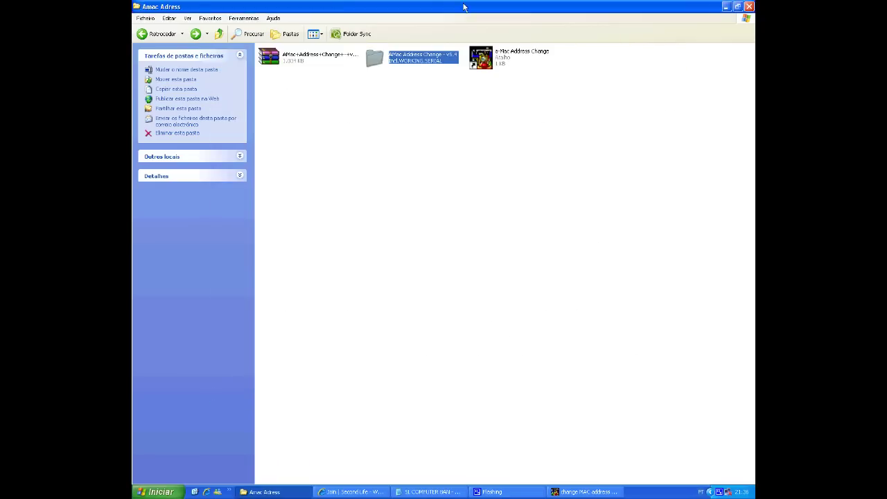
left_click(460, 183)
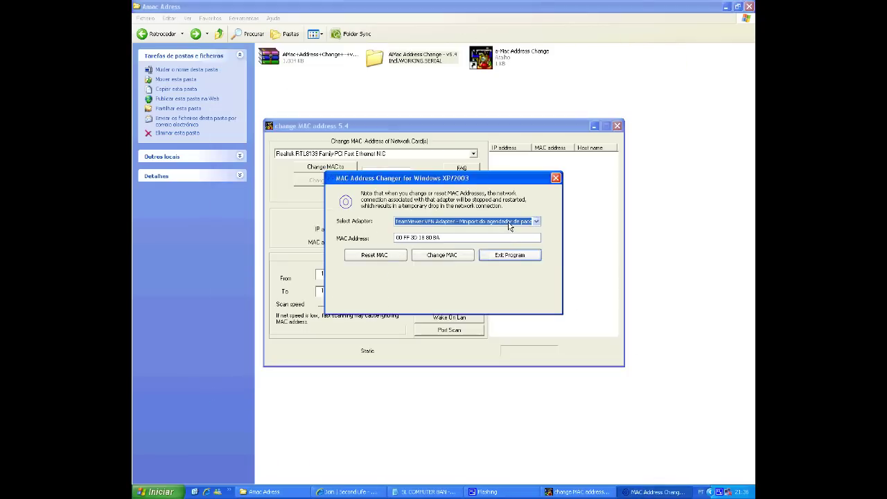
left_click(505, 221)
left_click(468, 237)
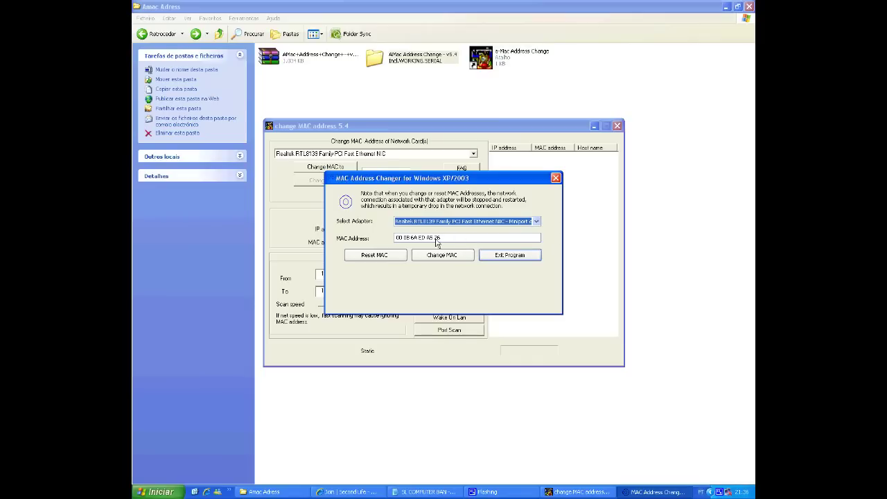
Edit the MAC Address field to 31 3B 5C DA 81 12
double_click(399, 238)
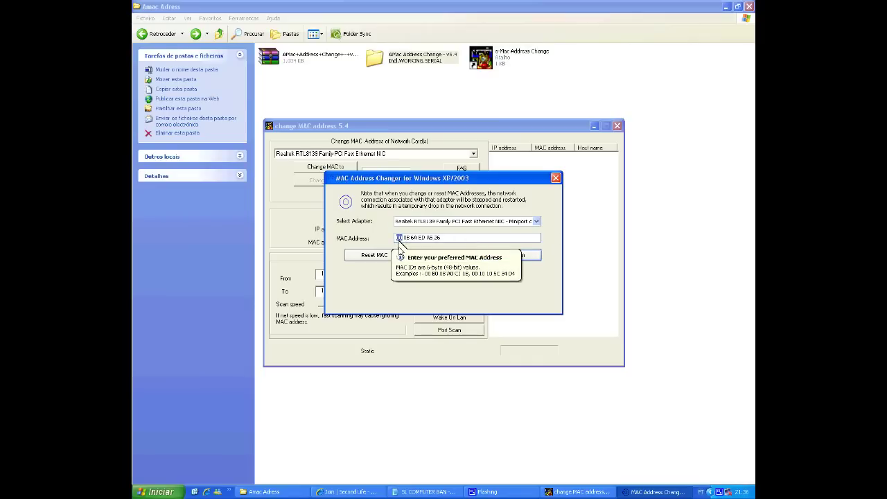
type("31 3B")
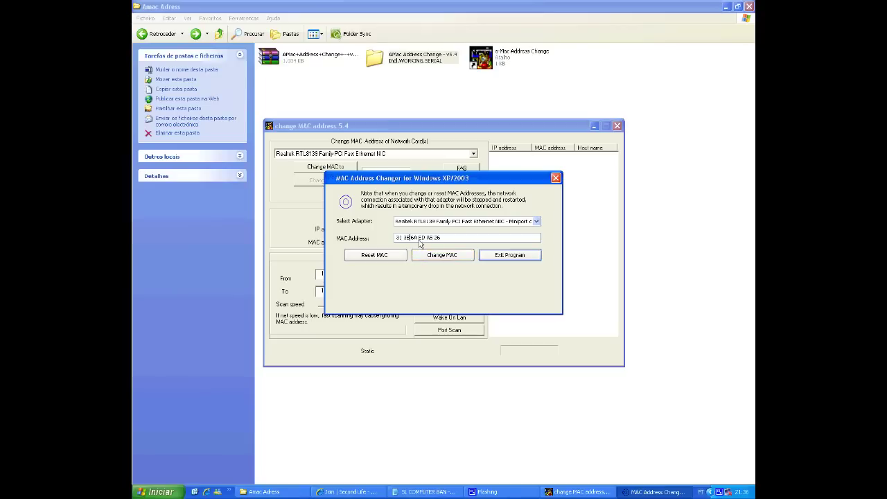
key("Delete")
key("Delete")
type("5")
type("C")
key("Delete")
key("Delete")
type("DA")
key("BackSpace")
type("12")
Add the line 'Click "Change MAC" and wait a bit, because the Internet will restart very fast.'
left_click(425, 491)
type("a")
key("BackSpace")
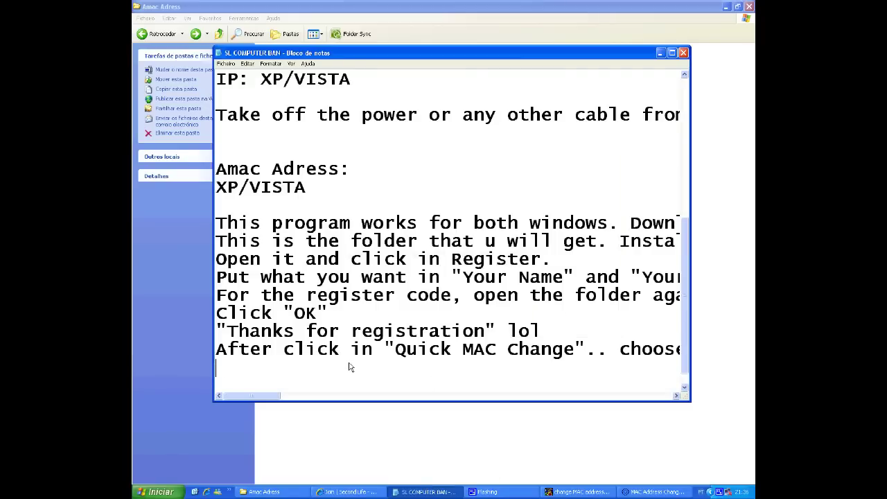
type("Click #")
key("BackSpace")
type("\"Cha")
key("BackSpace")
type("hange MAC\" and wait a bit, because the Internet will restart very fast.")
Apply the new MAC address 31 3B 5C DA 81 12 to the Realtek adapter and dismiss the success message
key("ctrl+Home")
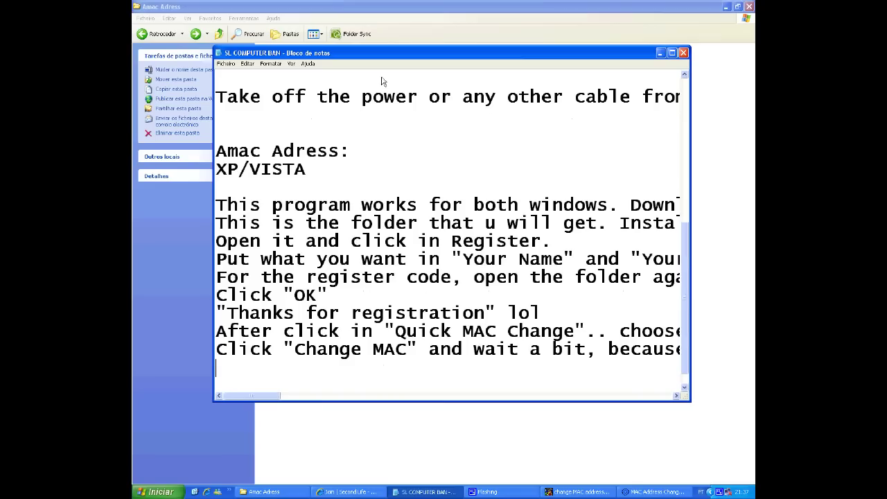
left_click(471, 5)
left_click(578, 491)
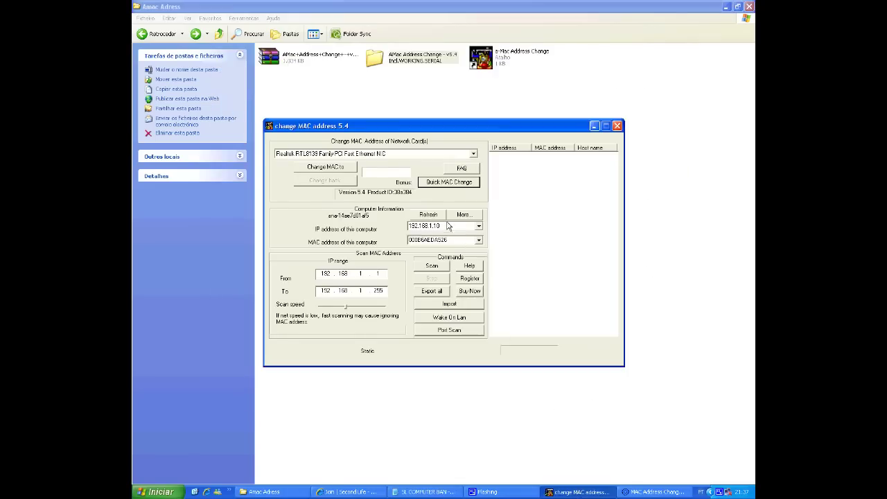
left_click(651, 491)
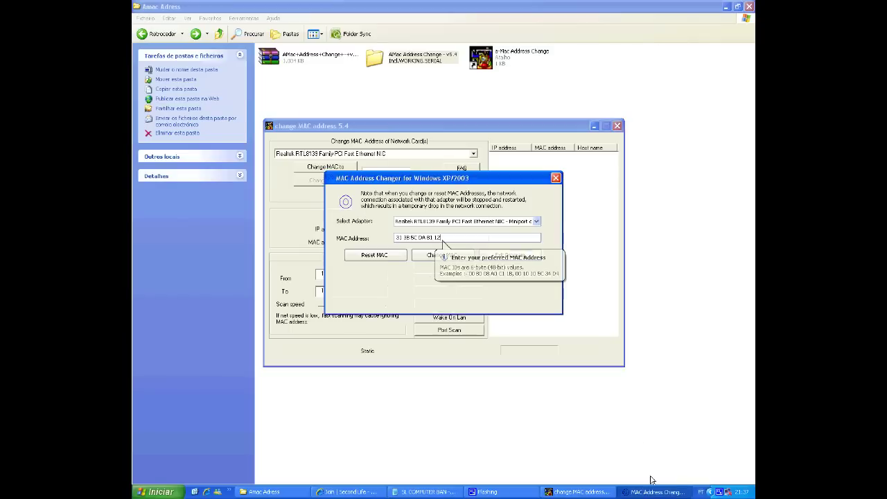
left_click_drag(520, 177, 517, 170)
left_click(446, 251)
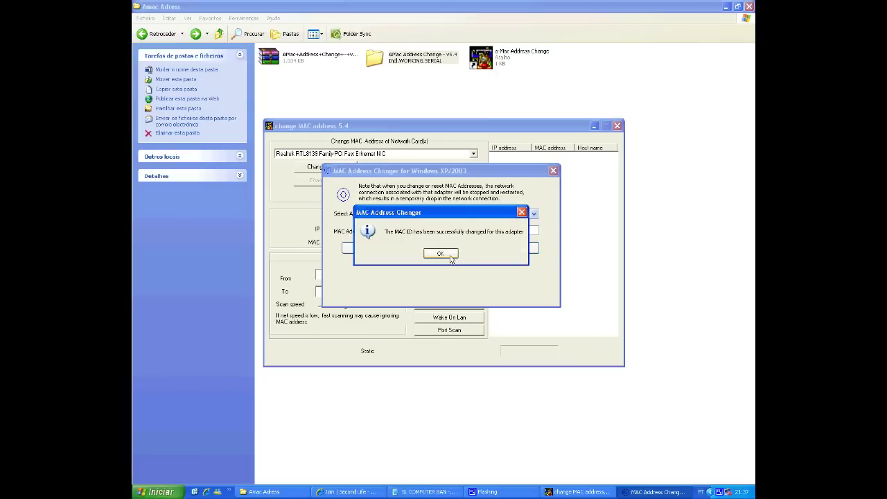
left_click(449, 256)
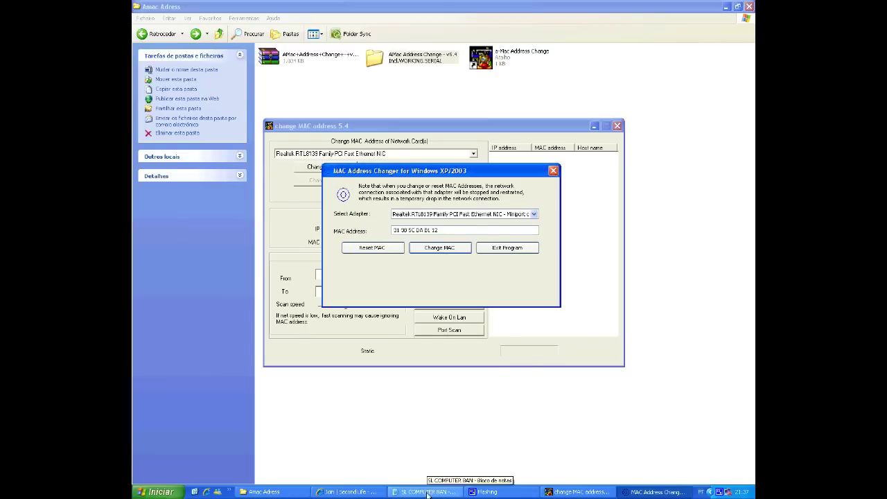
left_click(447, 491)
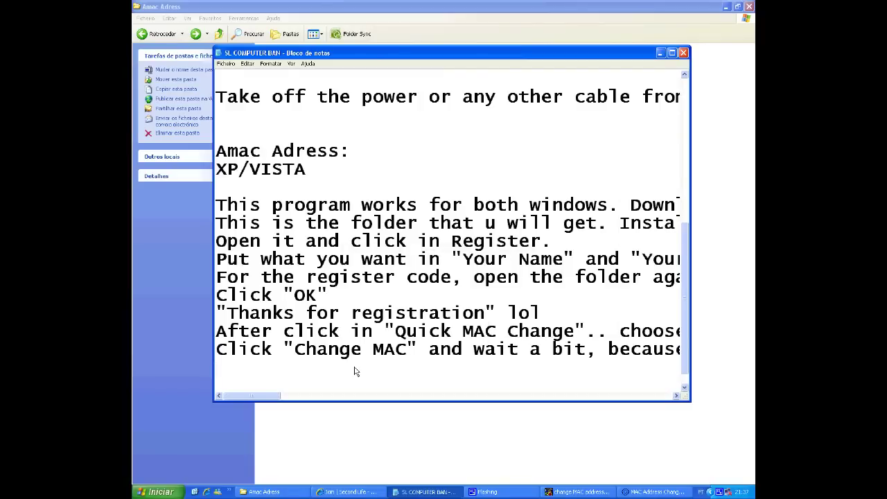
Add the line 'Close the application and the program.' to finish the MAC address steps
type("C")
type("lose the application")
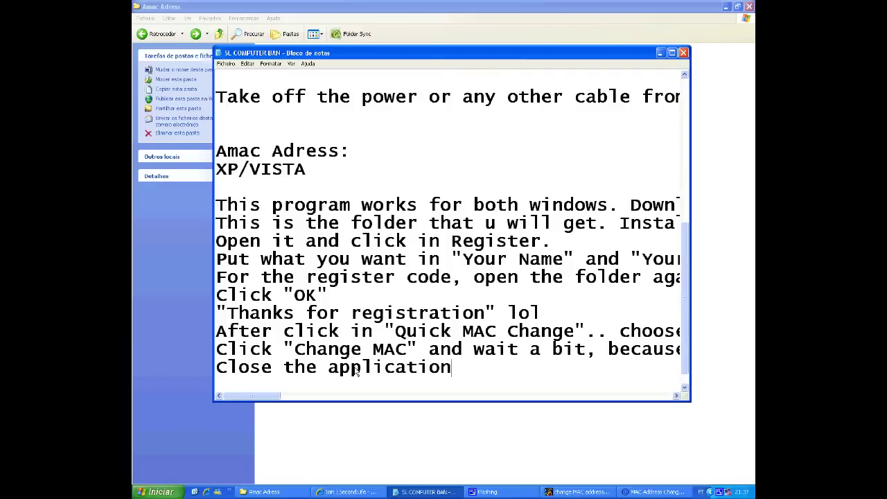
type(" and the program.")
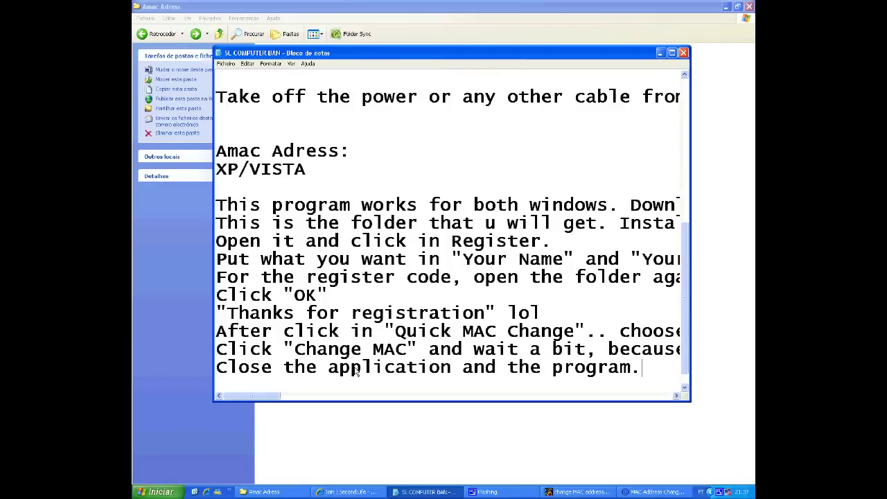
key("Return")
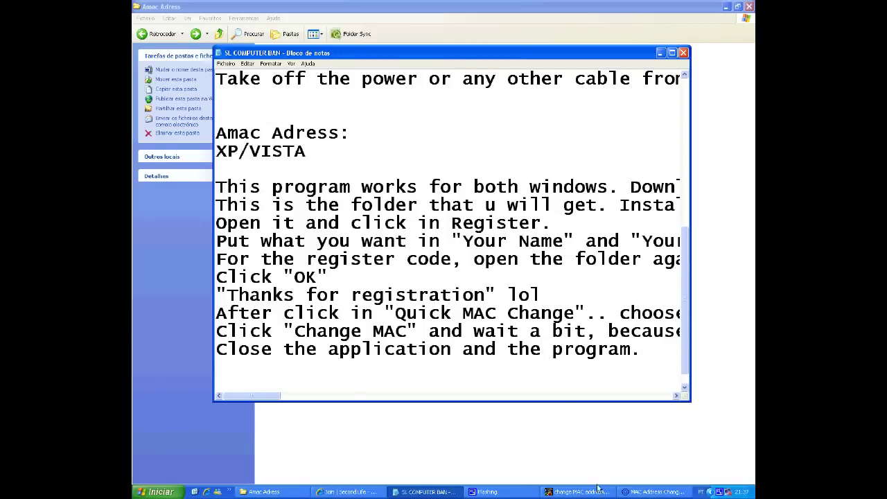
Exit the MAC Address Changer and confirm closing it
left_click(648, 491)
left_click(512, 254)
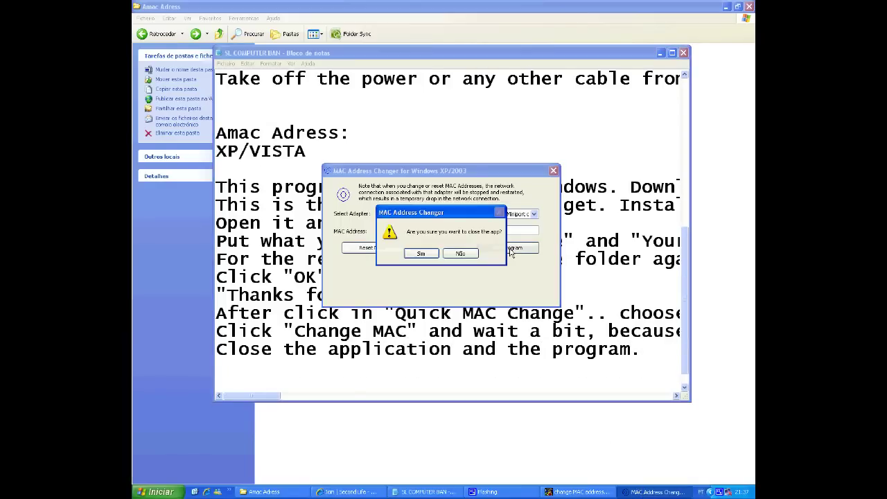
left_click(428, 256)
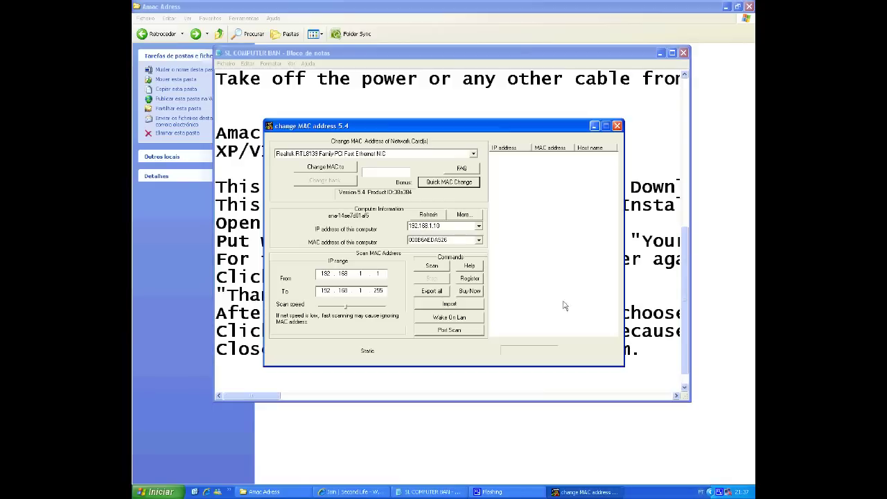
Add a 'Hard Disk Serial Number:' heading, an 'XP' label, and 'Download it and install it (link in the description)'
left_click(272, 351)
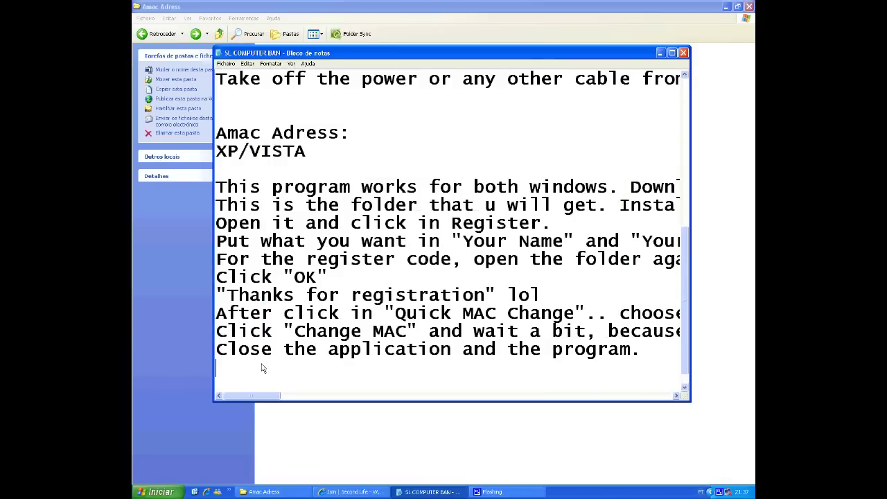
key("Down")
key("Down")
key("Down")
type("Hard Disk Serial Number:")
key("Return")
type("XPP")
key("BackSpace")
key("Return")
key("Return")
type("Download it and install it (link in t")
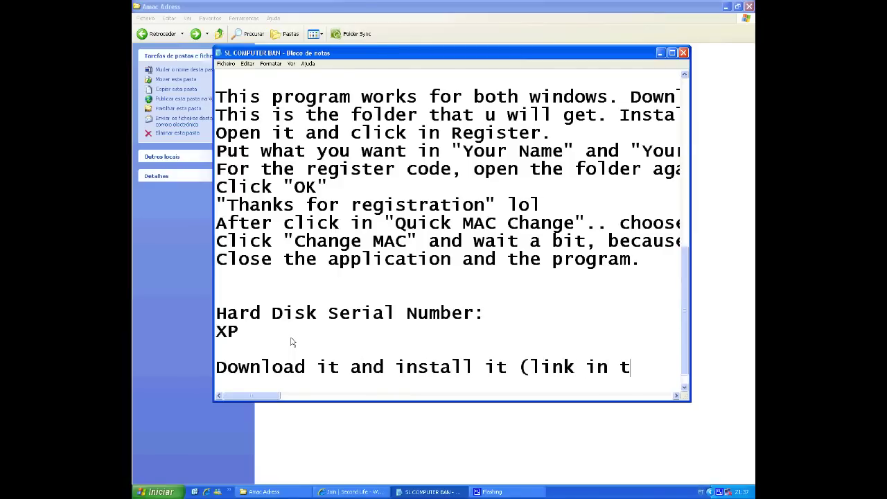
type("he description).")
key("Return")
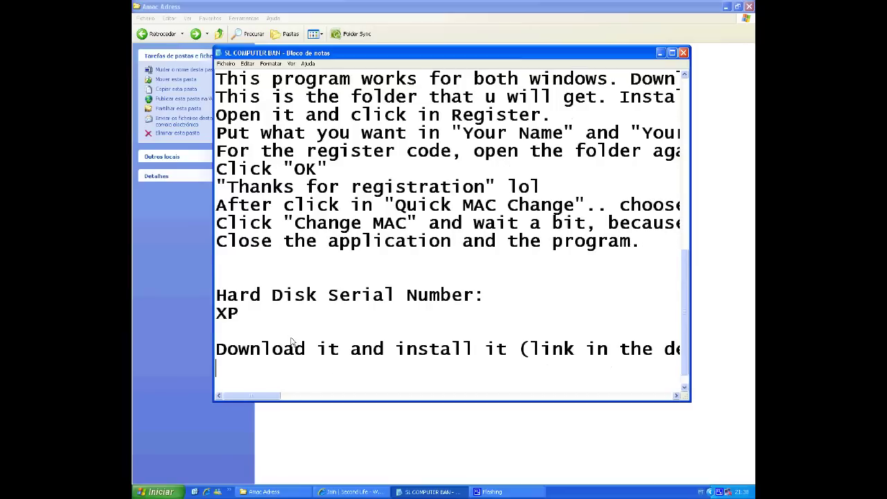
Open the Hard Disk Serial Number > XP folder in Explorer
left_click(250, 6)
left_click(163, 35)
double_click(351, 88)
double_click(280, 62)
Add the line 'Open the program, ignore the 2nd message... click OK' to the guide
key("alt+Tab")
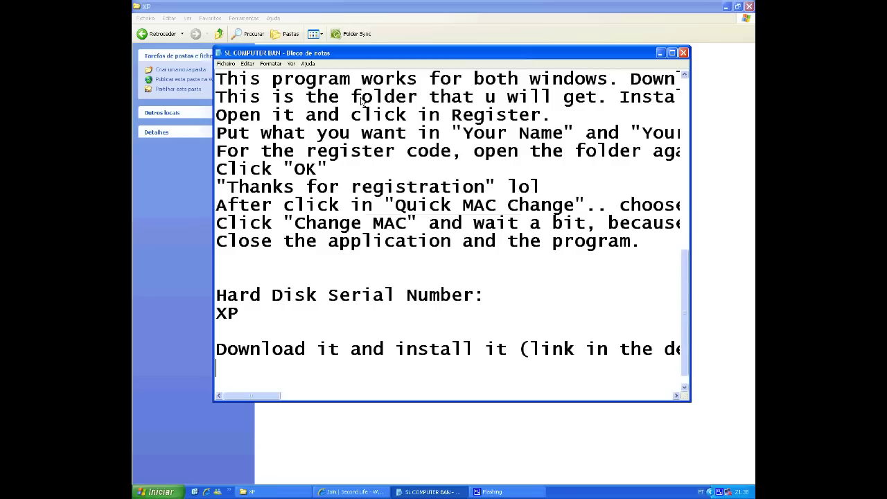
scroll(271, 367, "down", 1)
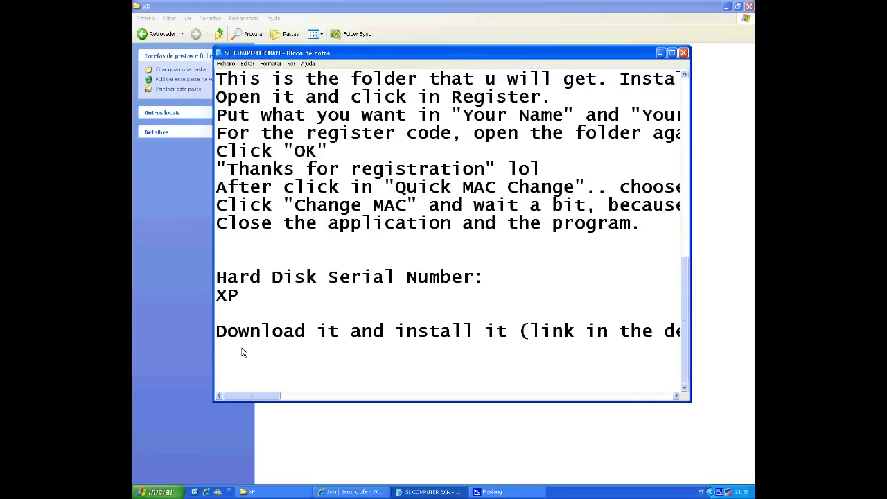
type("OPEN")
key("BackSpace")
key("BackSpace")
key("BackSpace")
type("pen the program")
type("ignore the 2nd messa")
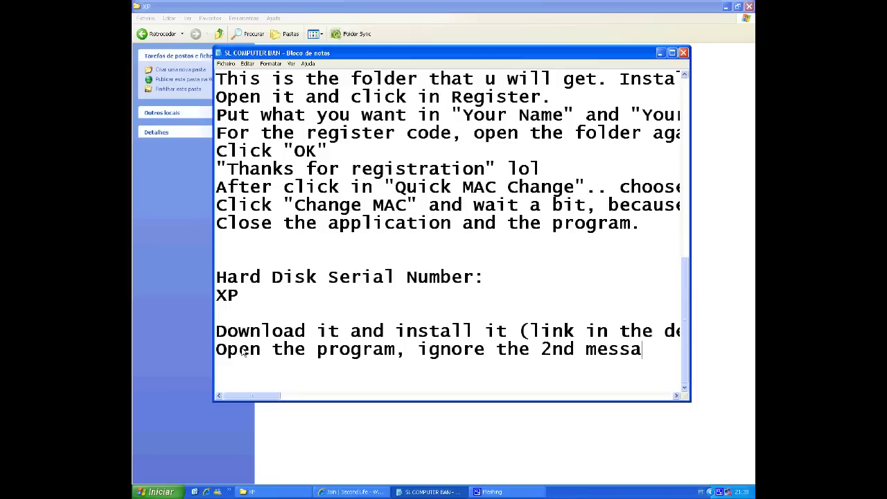
type("ge... click")
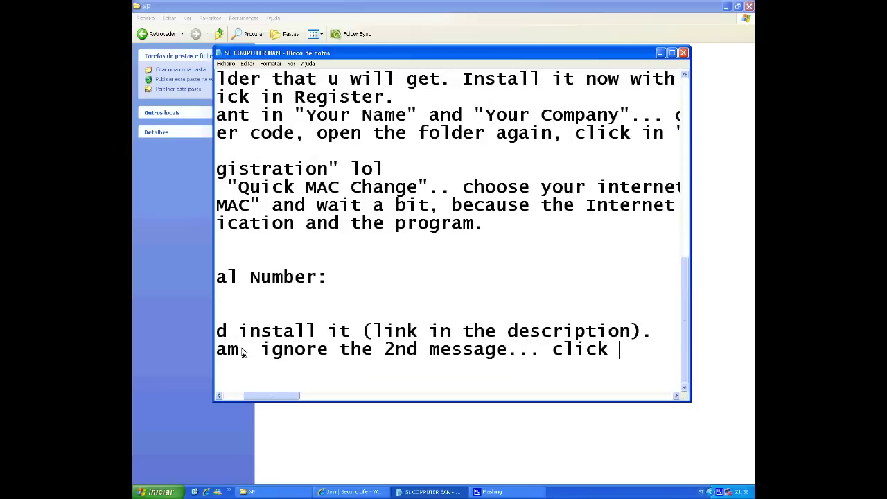
type("OK")
key("Return")
Run HardDiskSerialNumber from the XP folder, getting past the security warning and error, then return to Notepad
left_click(348, 5)
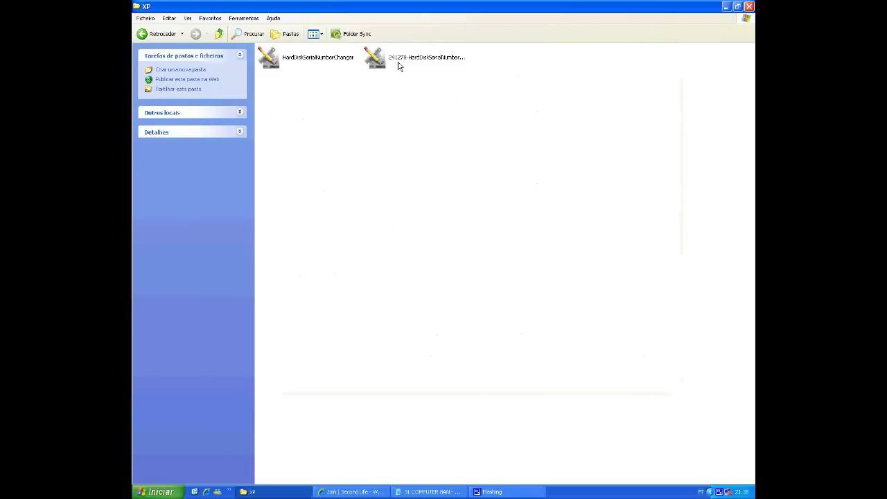
double_click(399, 61)
left_click(458, 253)
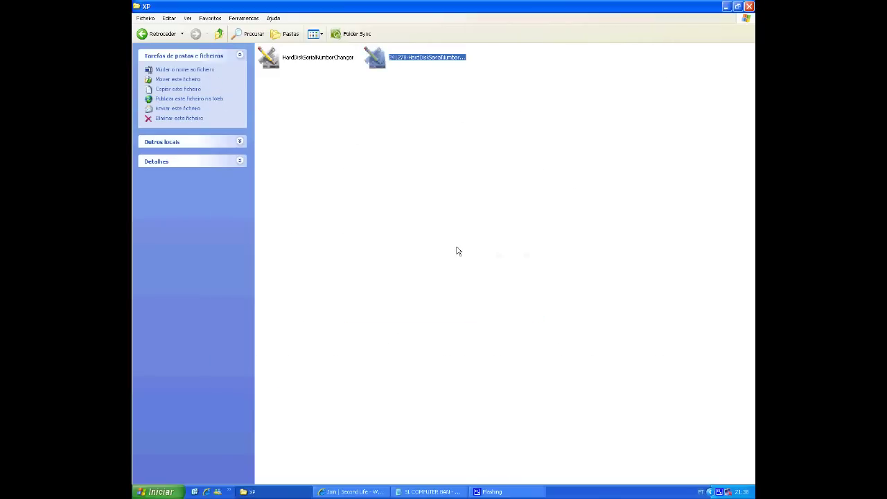
left_click(438, 262)
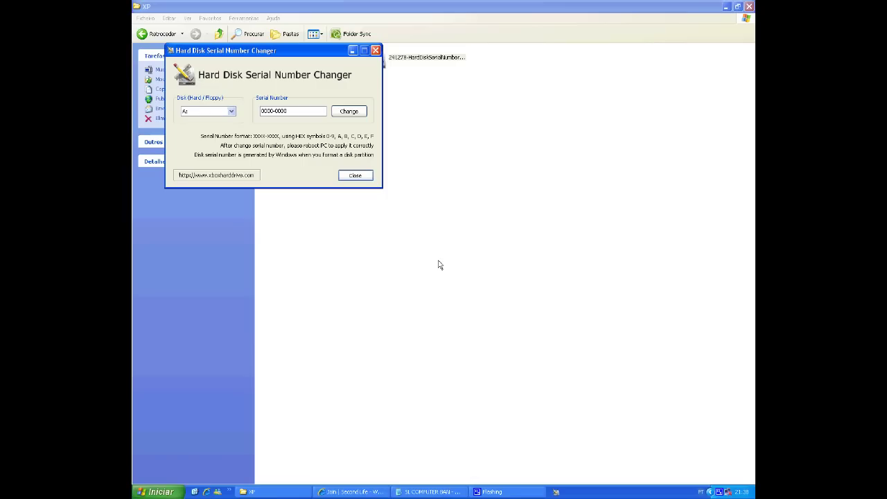
left_click(420, 491)
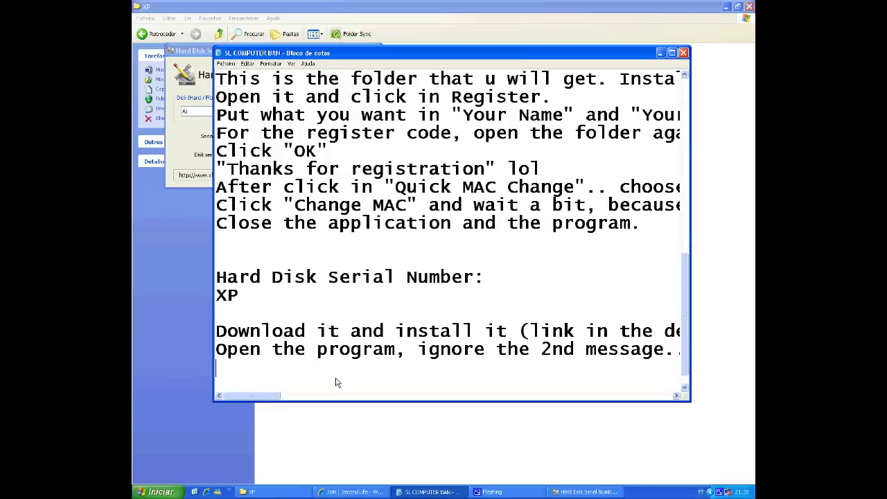
type("J")
Add the line about choosing disk C: and entering a serial using only numbers and letters A–F
key("BackSpace")
type("n")
key("BackSpace")
type("Nowchoose ")
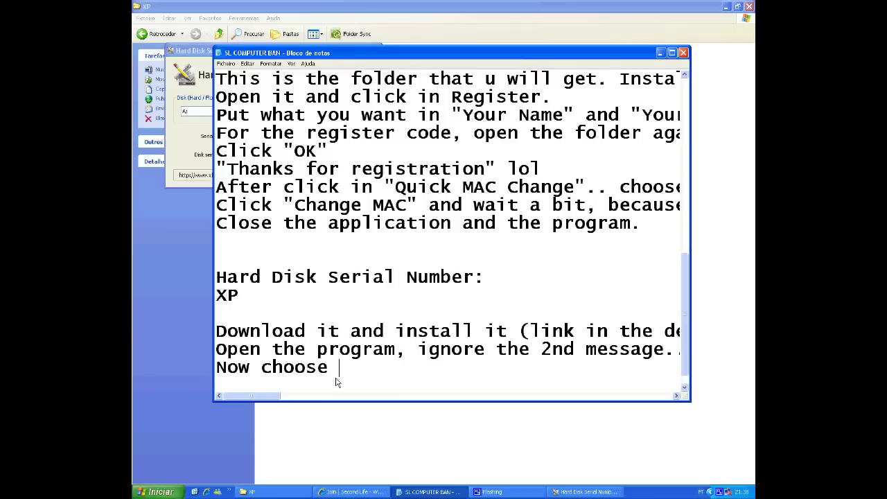
type("the diskC")
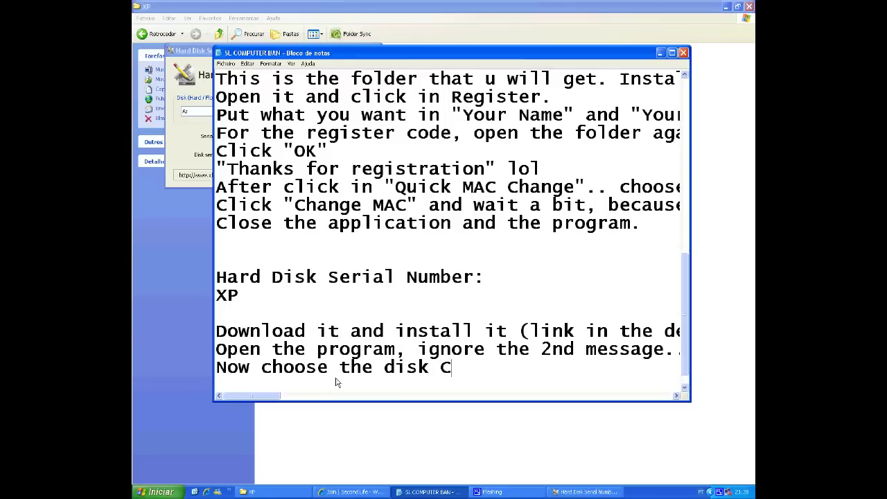
type("and put the")
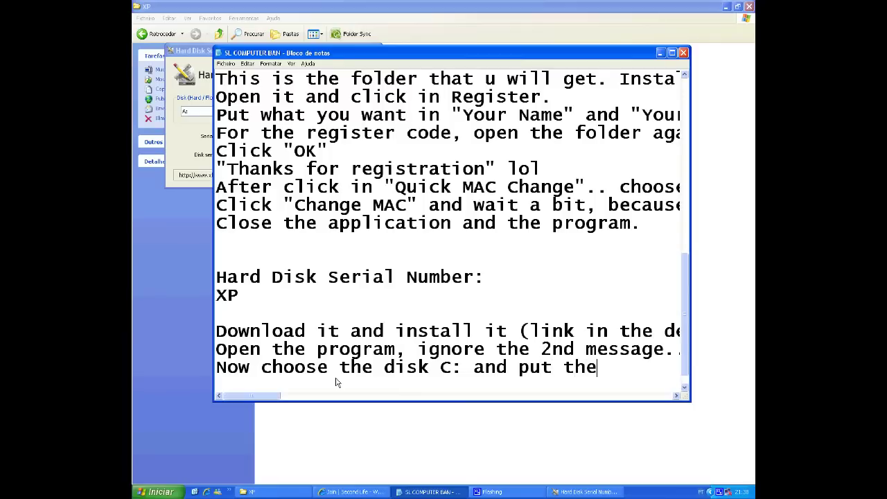
type("numbers/letters (A,")
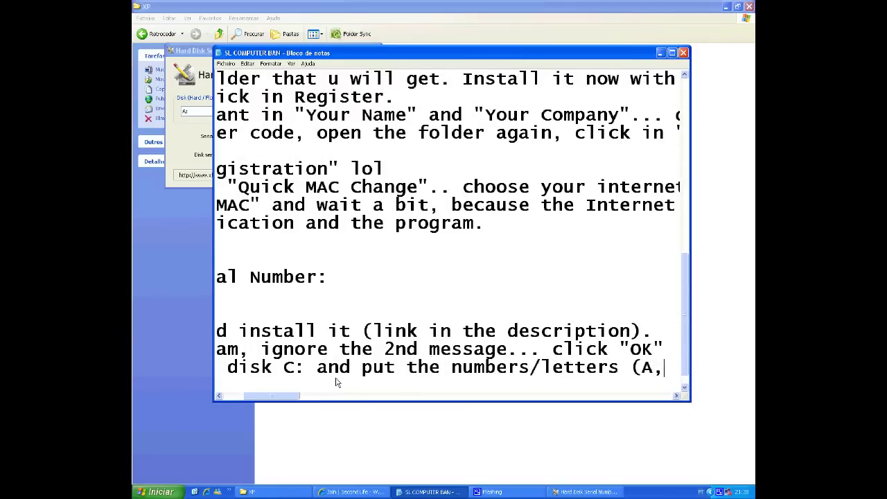
type("C,B")
type("B,C,")
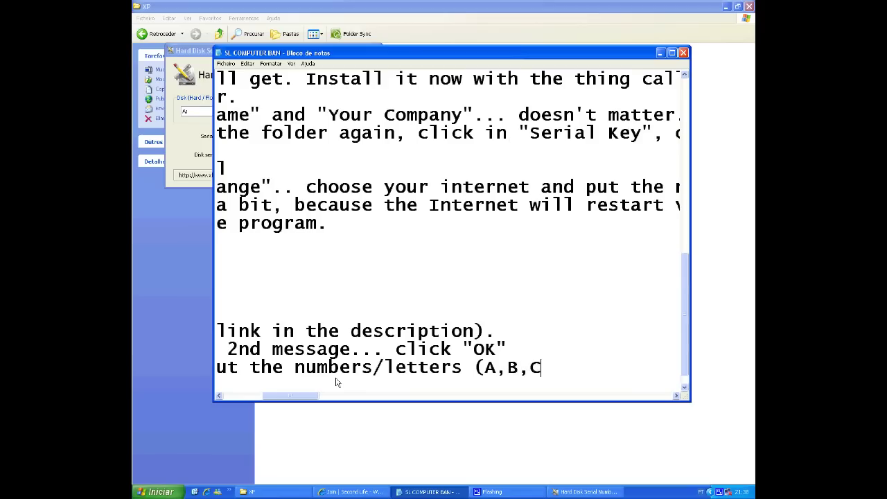
type("D,E,F only) that u")
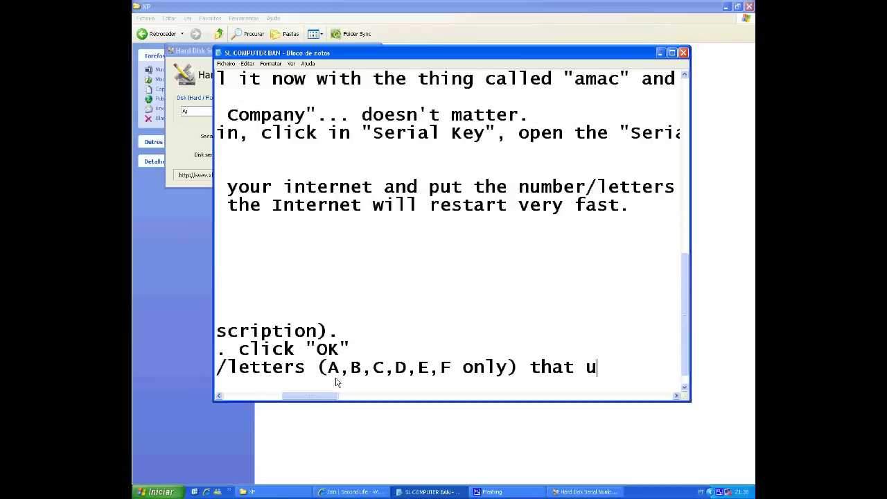
type(" want")
key("Return")
Add the line 'Click Change, Yes and Reboot your computer'
type("Click cha")
key("BackSpace")
key("BackSpace")
key("BackSpace")
type("C")
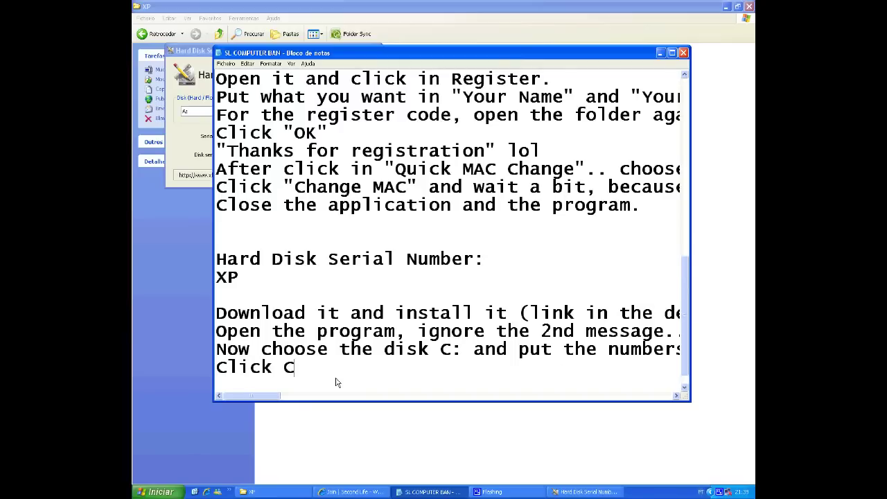
type("hange, Yes and ")
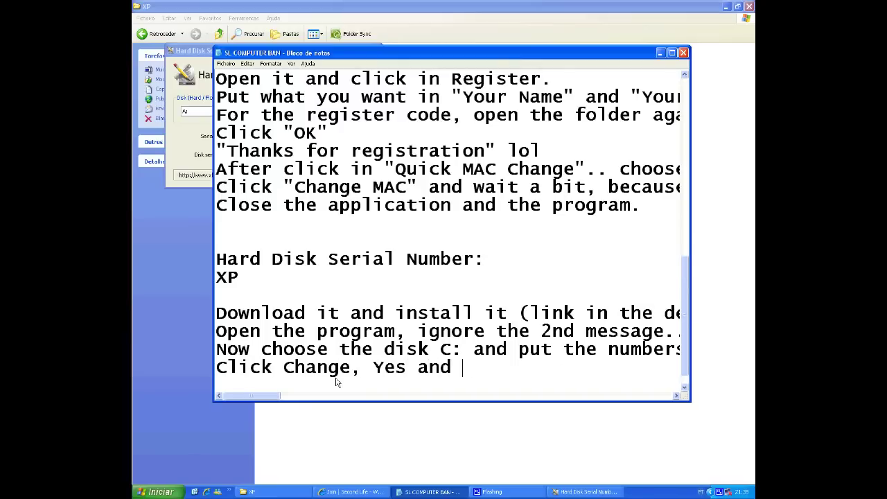
type("Reboot your comp")
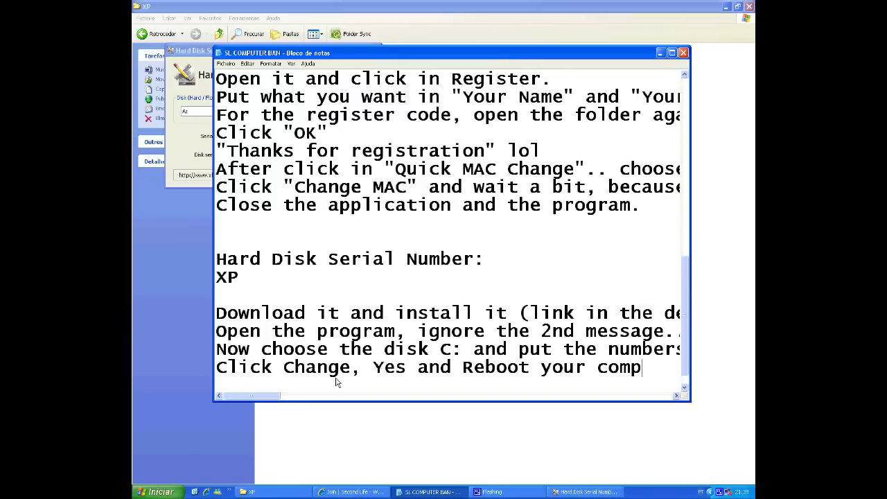
type("uter")
key("Return")
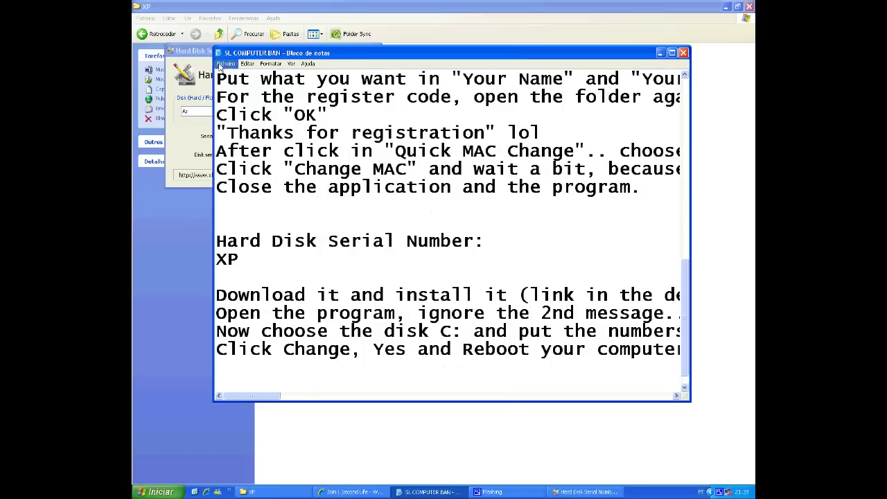
Change disk C:'s serial from 3463-D72A to 51DA-6A12, confirm it, and close the changer
left_click(201, 60)
left_click(232, 112)
left_click(220, 125)
left_click_drag(298, 117, 235, 116)
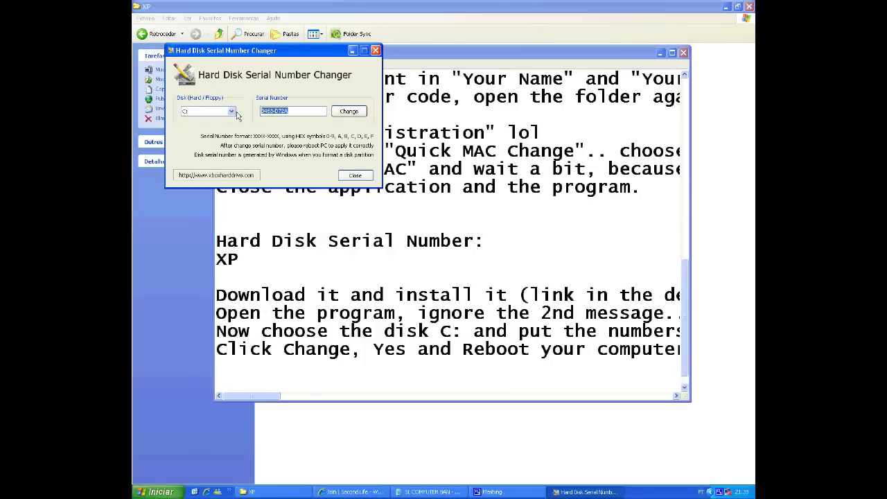
type("51")
type("2")
left_click(352, 113)
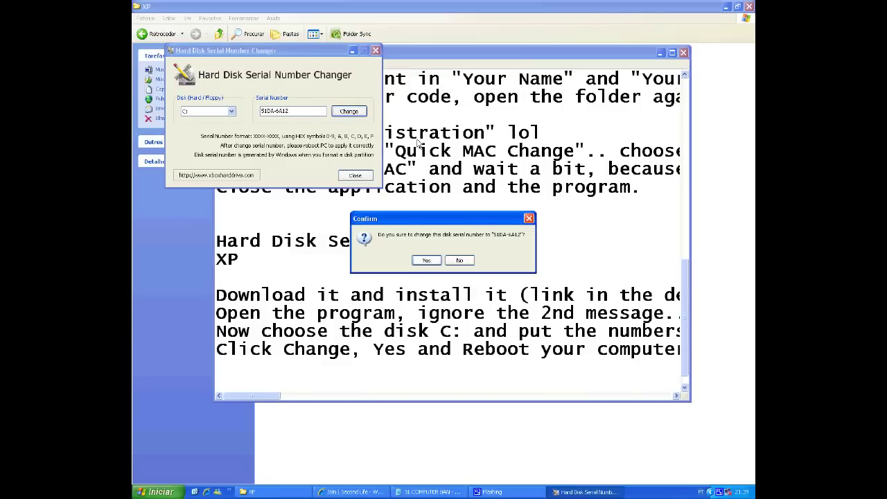
left_click(427, 260)
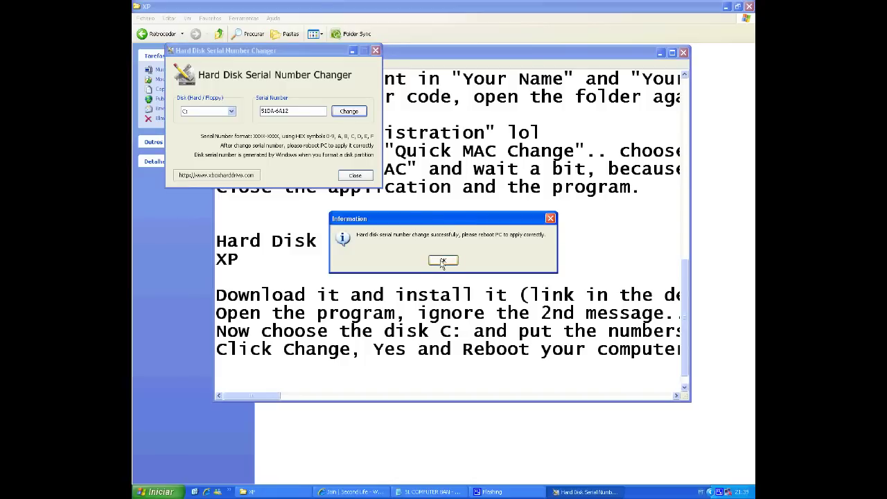
left_click(442, 261)
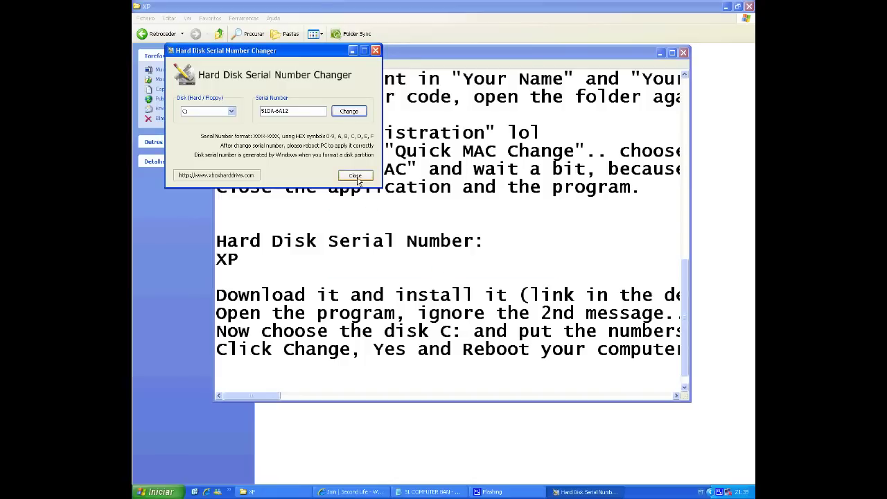
left_click(356, 179)
left_click(283, 370)
key("Return")
key("Return")
key("Return")
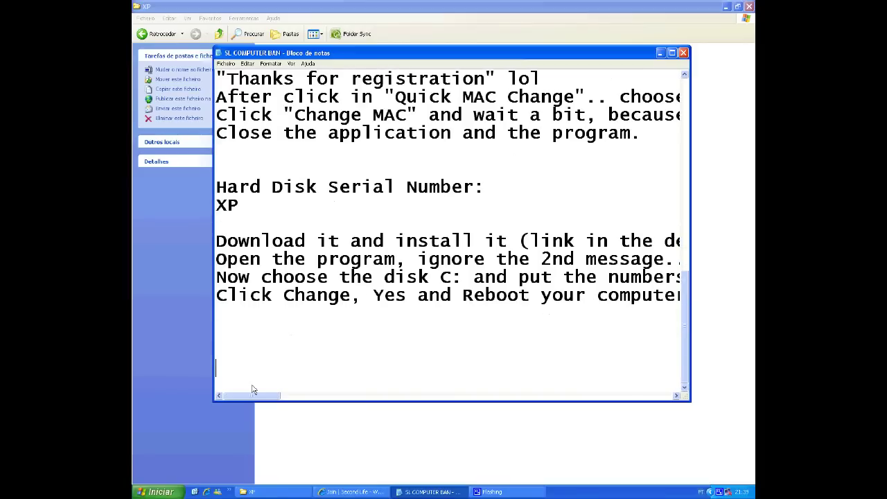
Add a VISTA heading with 'Open the winrar file, install it and open it (It's on the description aswell)'
key("BackSpace")
type("VISTA")
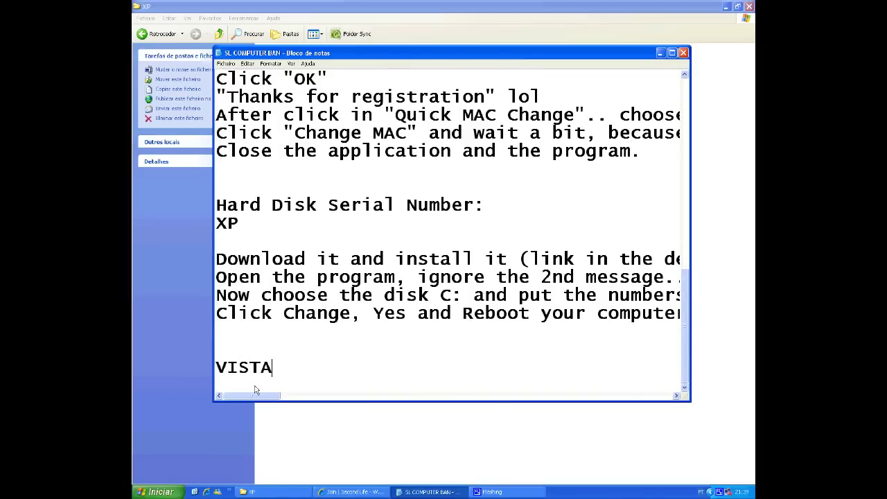
key("Return")
key("Return")
type("Open the winrar file,")
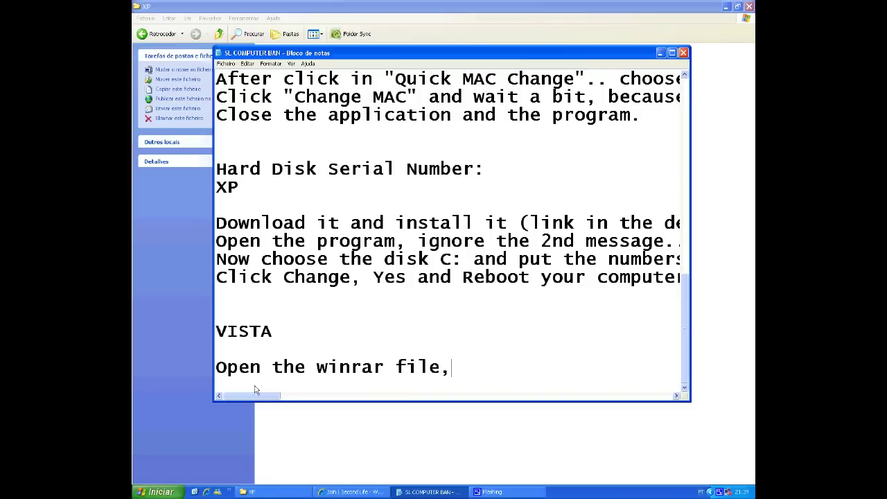
type("nstall it and open it (It's on")
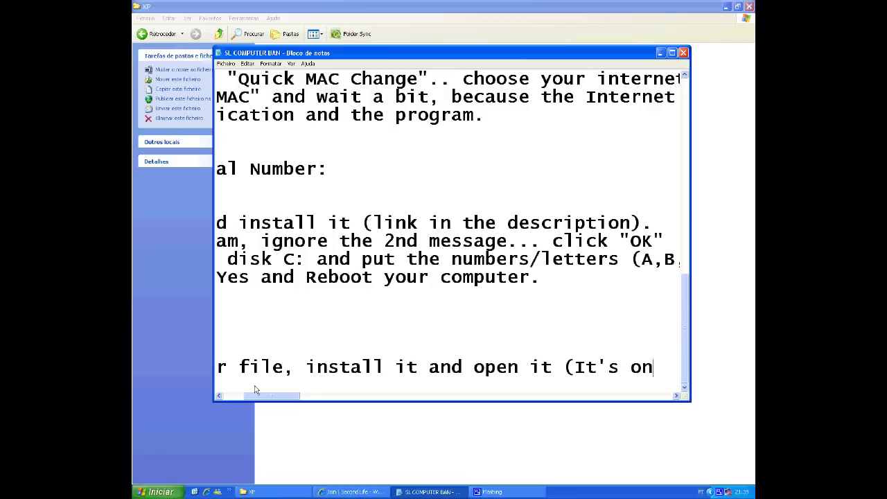
type(" the description aswell)")
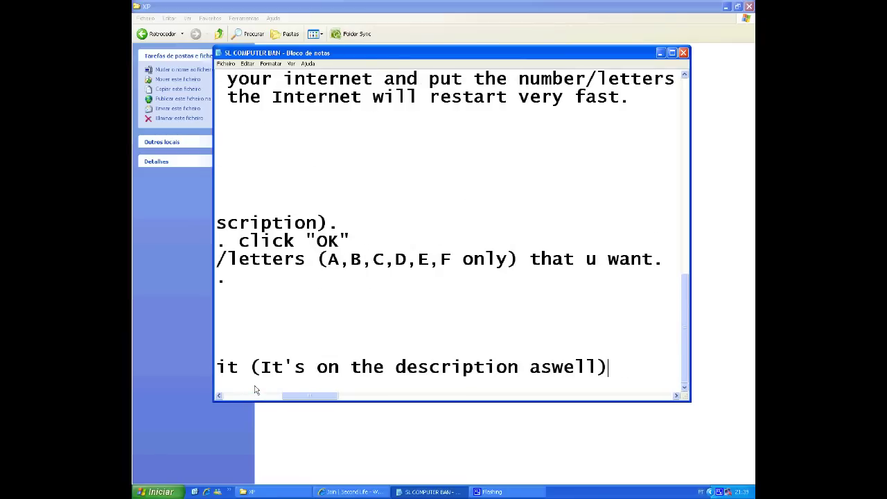
key("Return")
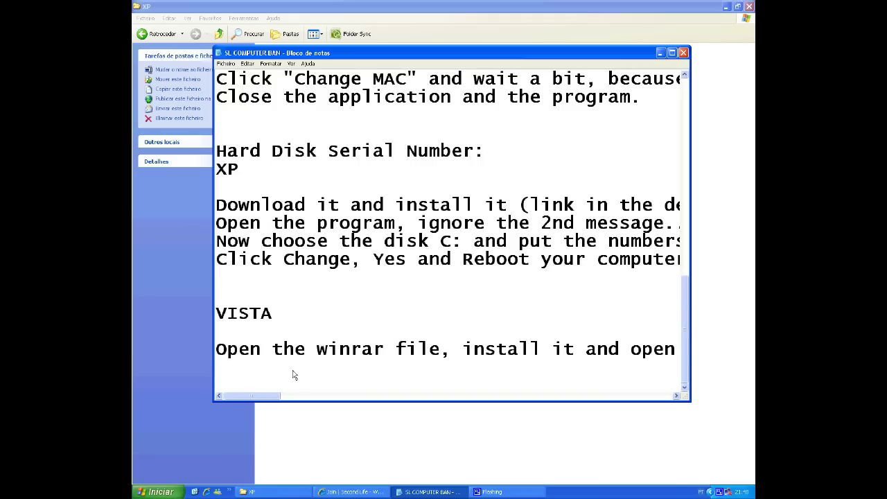
Go back to the Hard Disk Serial Number folder, open VISTA, and launch VolID
left_click(323, 21)
left_click(142, 33)
double_click(372, 61)
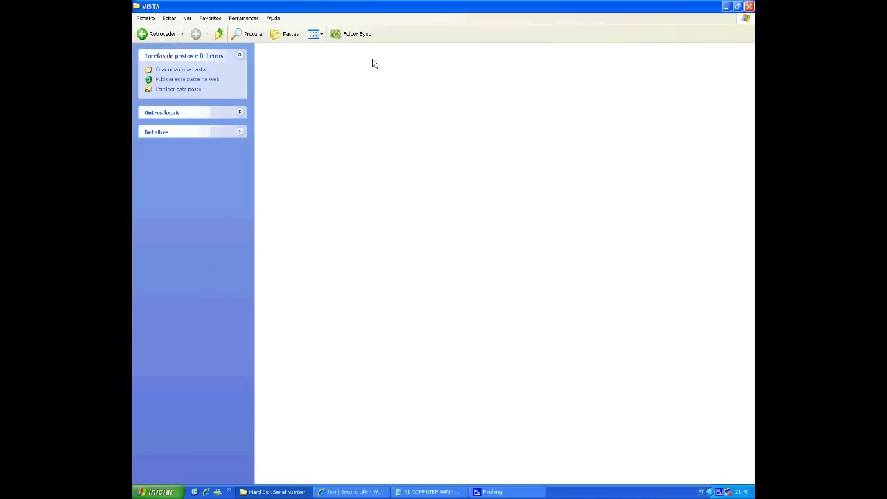
left_click_drag(287, 61, 300, 73)
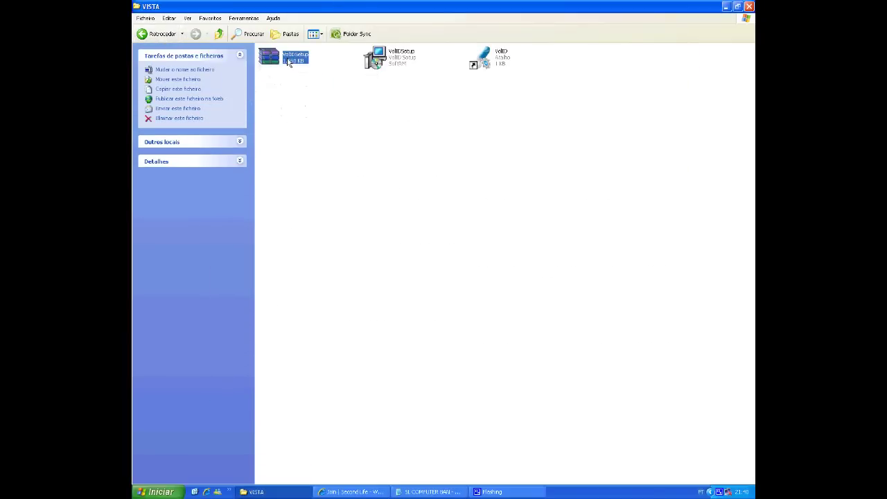
mouse_move(384, 63)
left_mouse_down()
mouse_move(390, 99)
mouse_move(416, 66)
left_mouse_up()
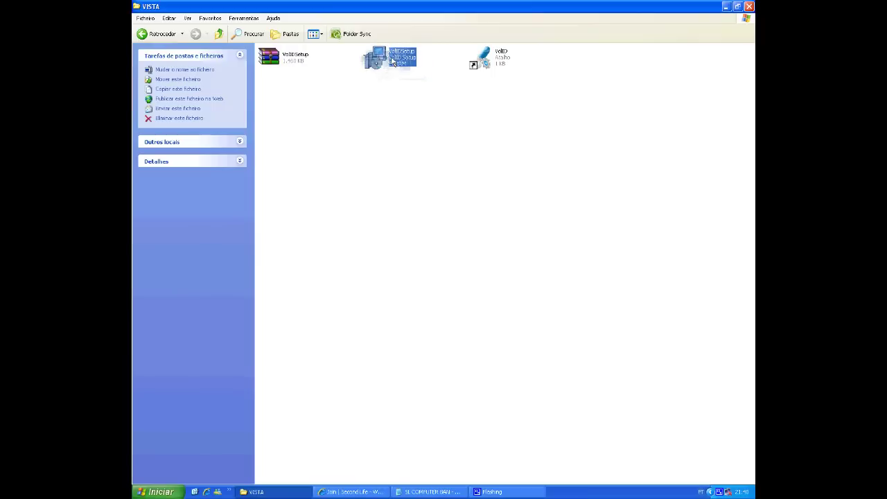
left_click(499, 61)
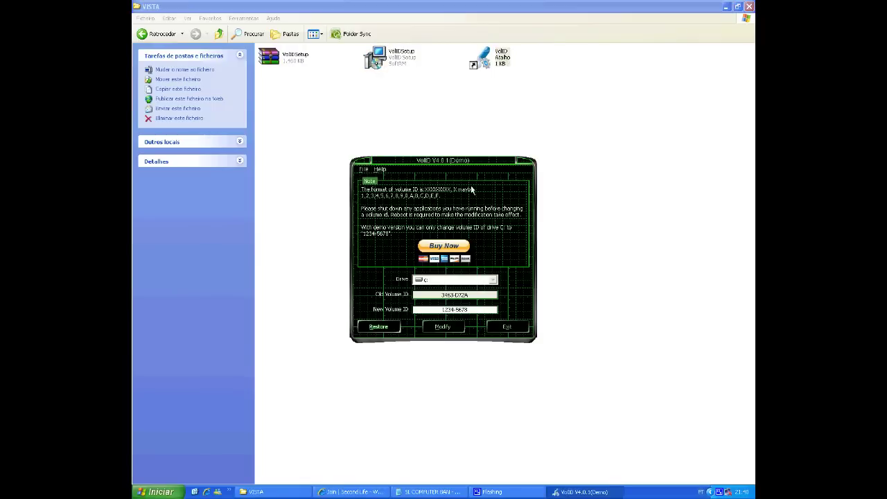
left_click(427, 491)
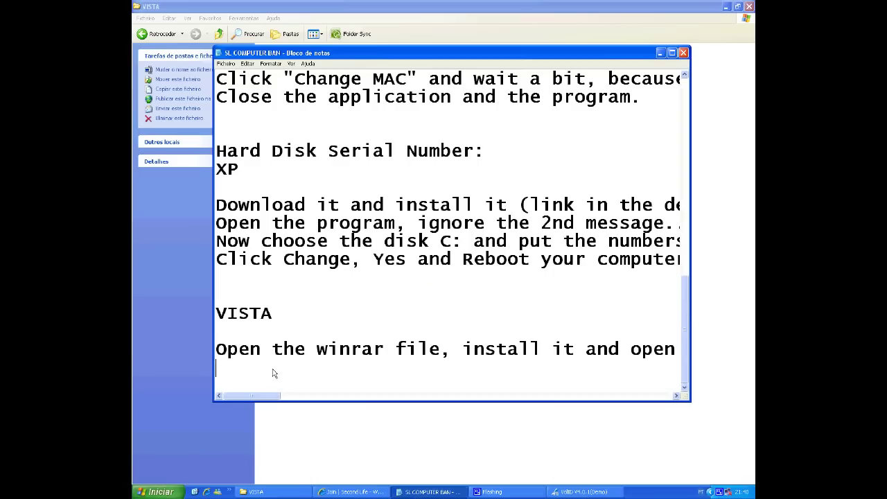
Write that the DEMO version can only change the HDSN to 1234-5678
type("I have only r")
key("BackSpace")
type("tje")
key("BackSpace")
key("BackSpace")
type("he ")
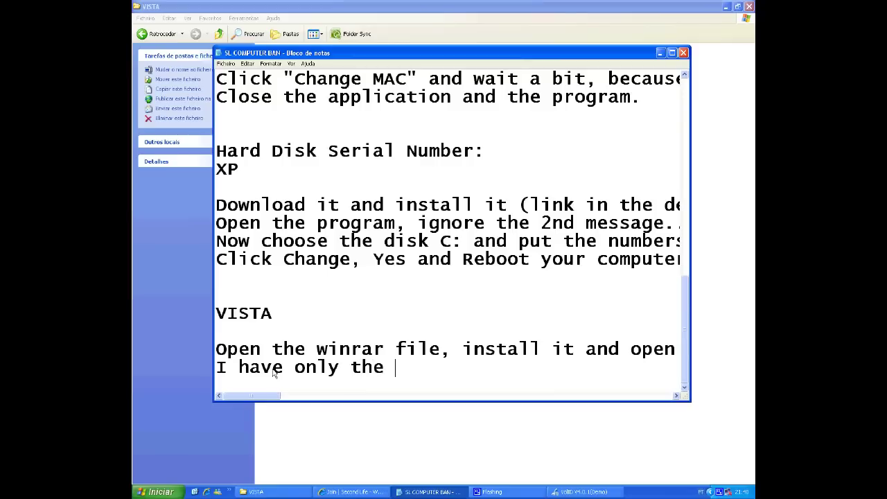
type("DEMO versio")
key("BackSpace")
key("BackSpace")
type("rsion of this ")
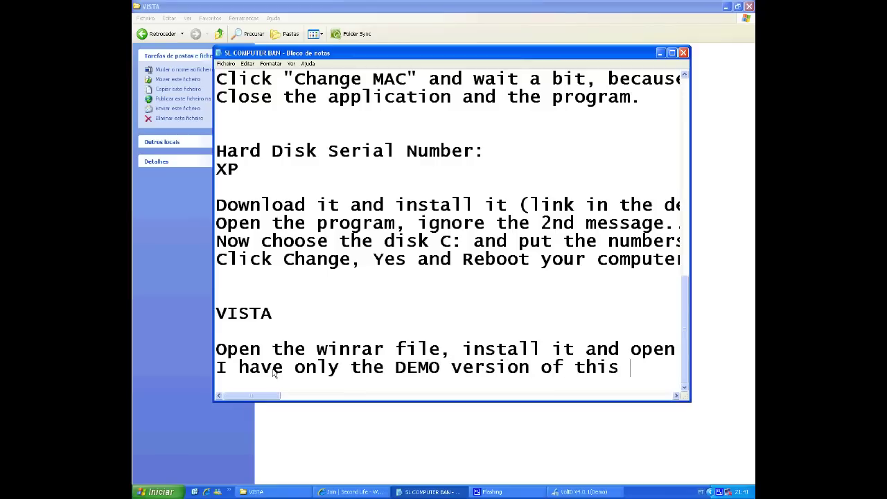
type("program, and with")
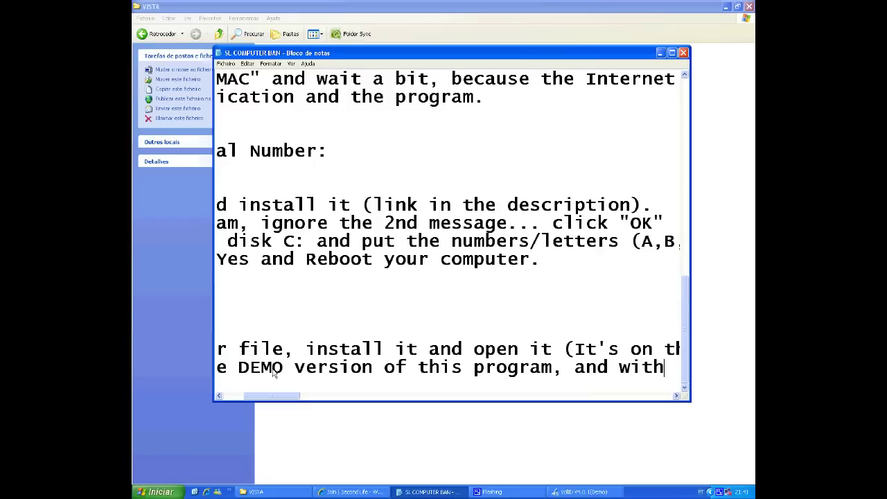
type(" that you can o")
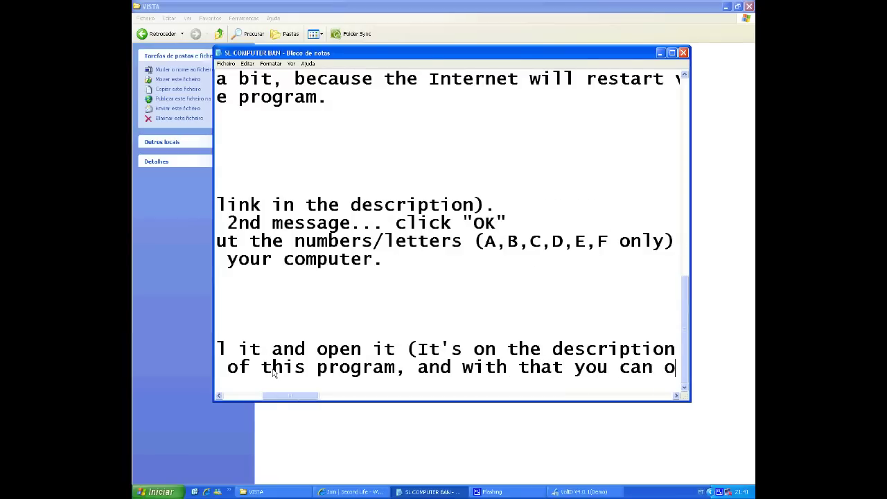
type("nly change the HDSV")
key("BackSpace")
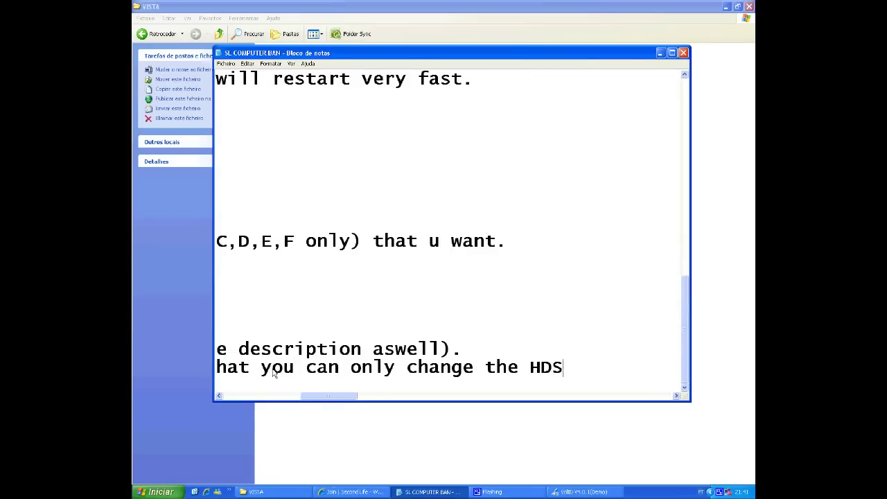
type("N f")
type("or 1234-")
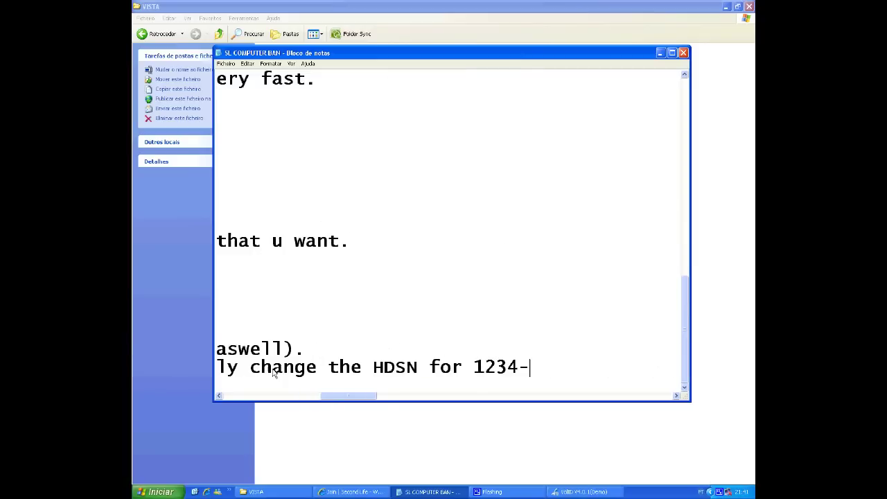
type("5678")
key("Return")
Add that more than one Computer Ban needs the full version, and to click 'Modify'
type("Th")
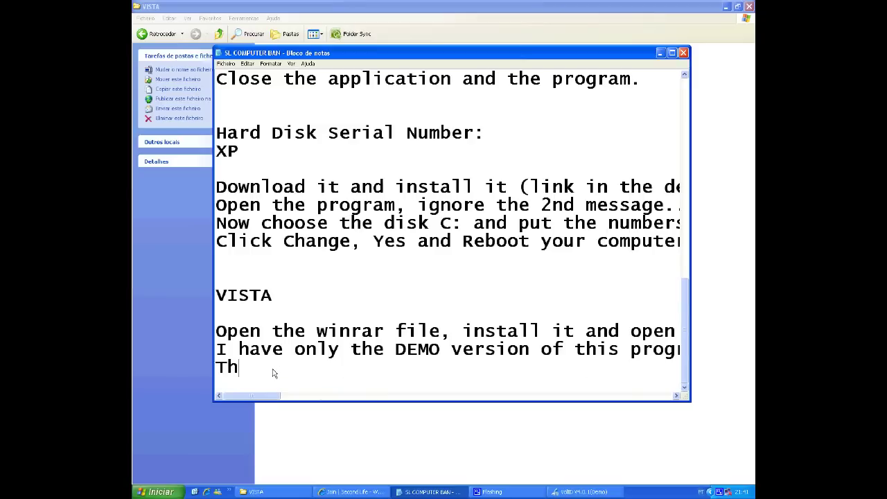
type("is mean t")
key("BackSpace")
key("BackSpace")
type("s that if u get more than 1 co")
key("BackSpace")
key("BackSpace")
type("c")
key("BackSpace")
type("Co")
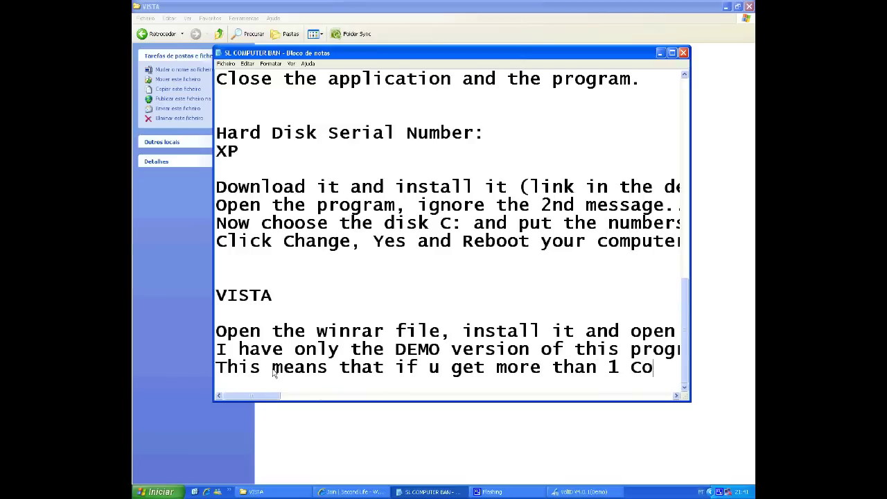
type("mputer Banyou must buy the fu")
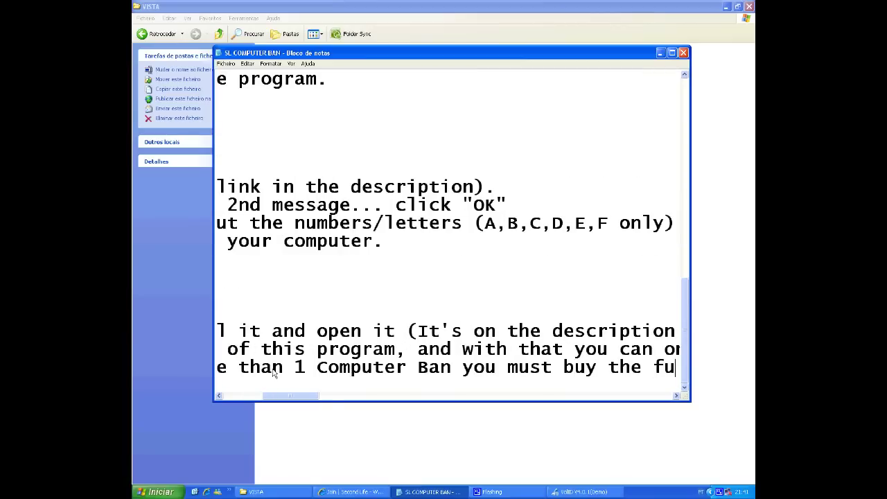
type("ll version... anyway click in ")
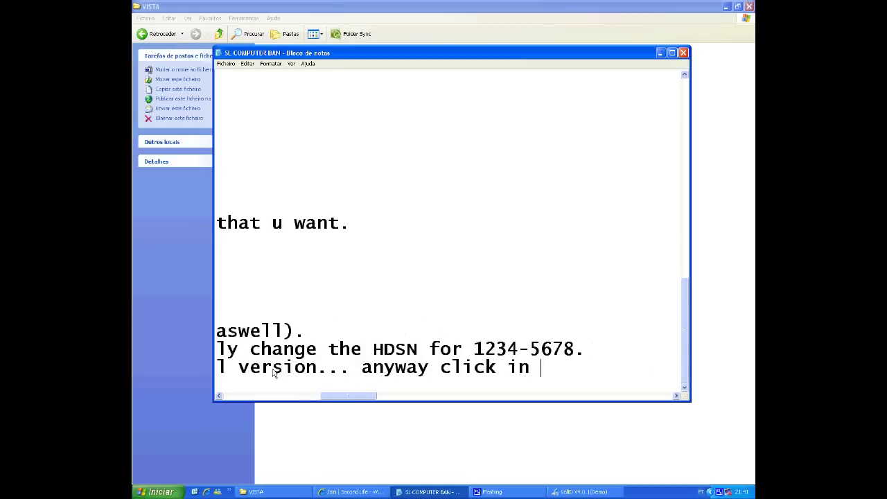
type("\"Modify")
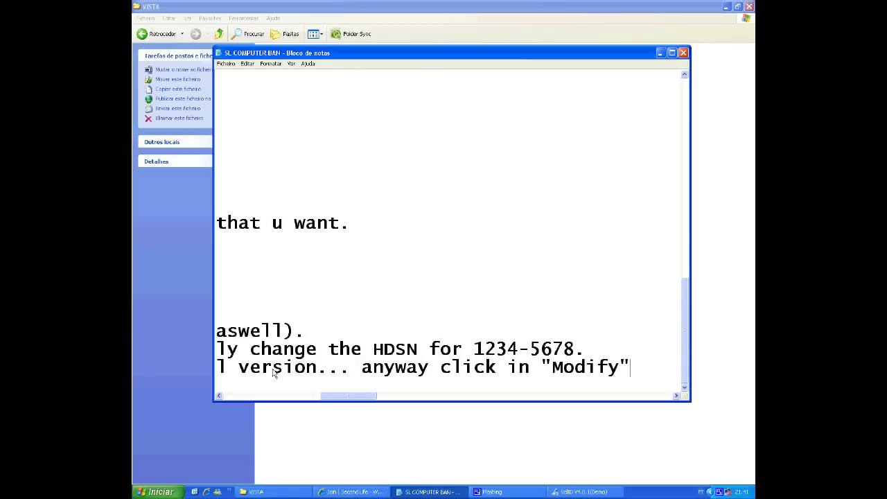
type(" to change it...")
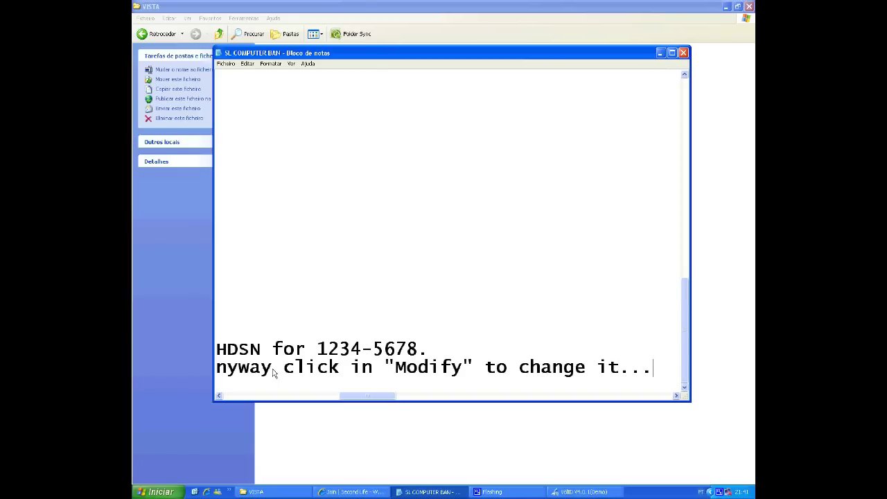
Close VolID and add the line 'It will reboot your PC automatically'
left_click(580, 491)
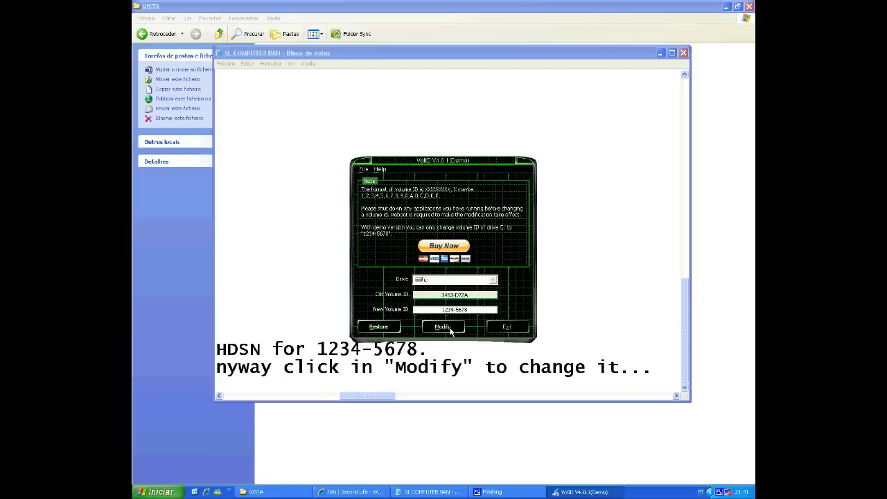
left_click(510, 326)
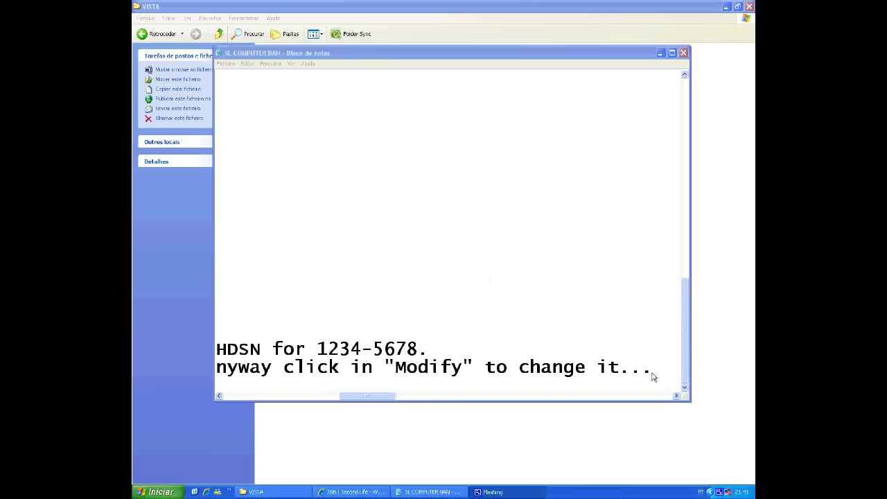
left_click(659, 373)
key("Home")
type("t will rebo")
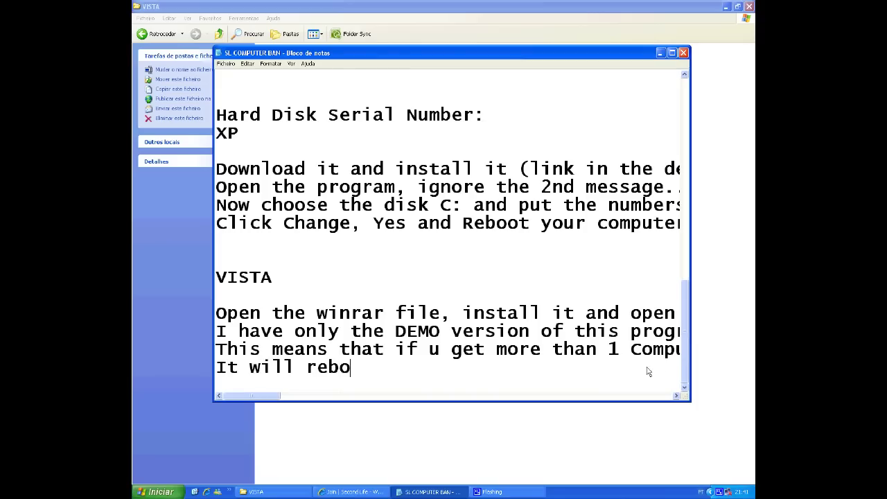
type("ot your PC automatically.")
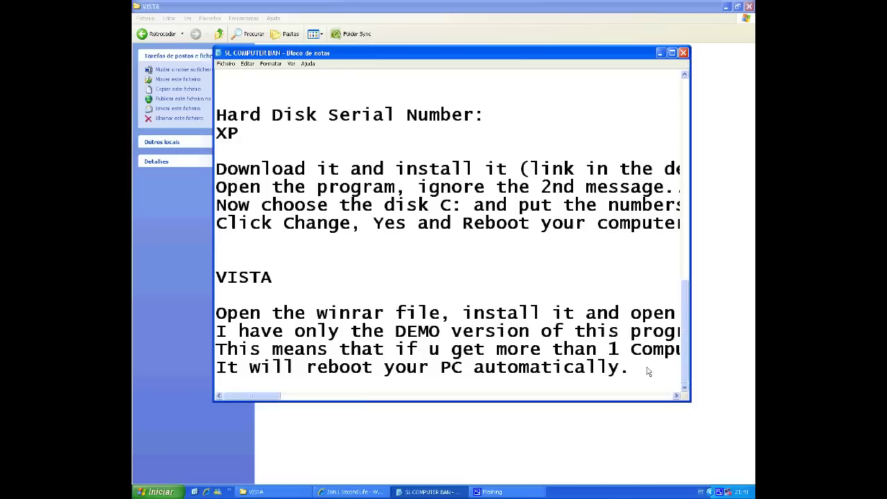
key("Return")
key("Return")
Add 'Now I must reboot my computer, so my hard disk serial number will change.'
type("NowI must reboot")
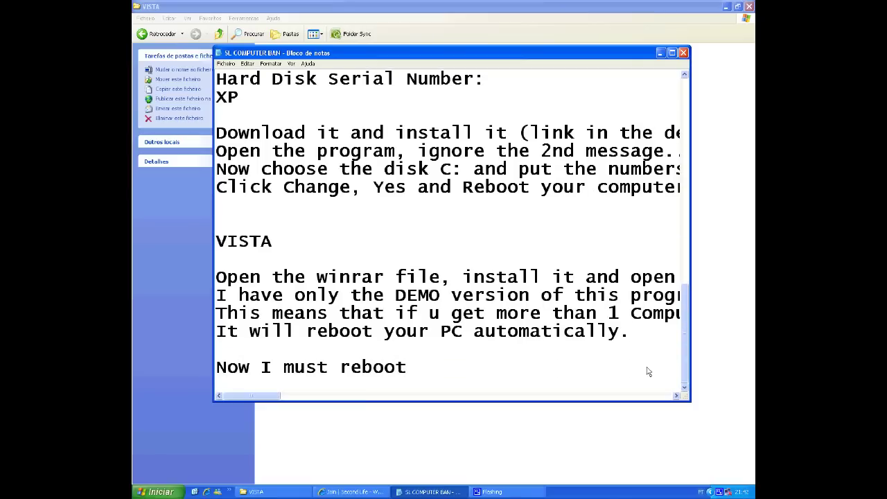
type(" my computer, so my hard disk serial number will change.")
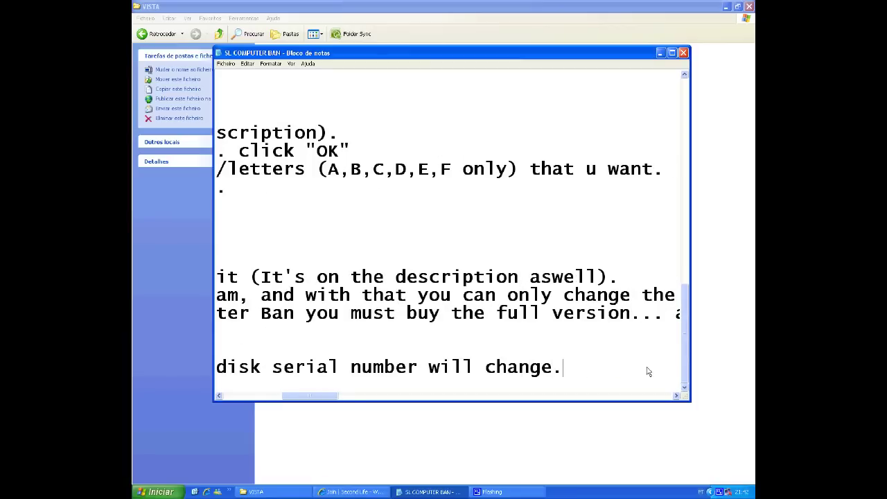
key("Return")
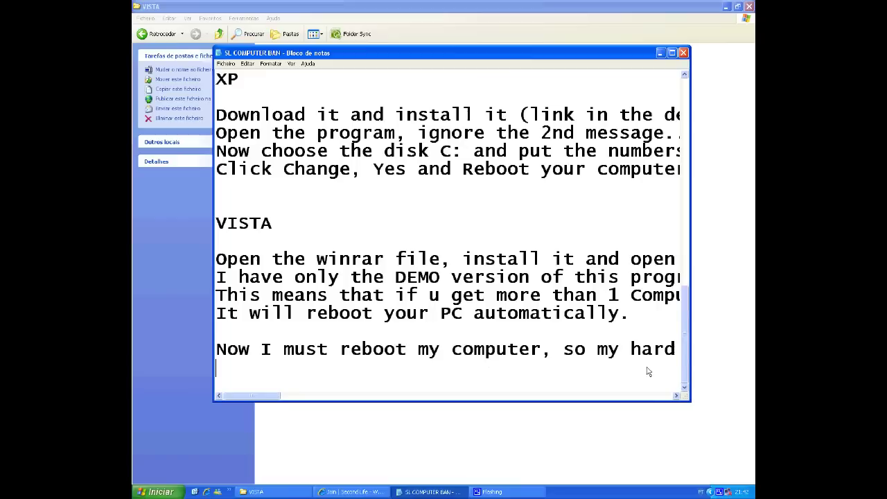
key("Return")
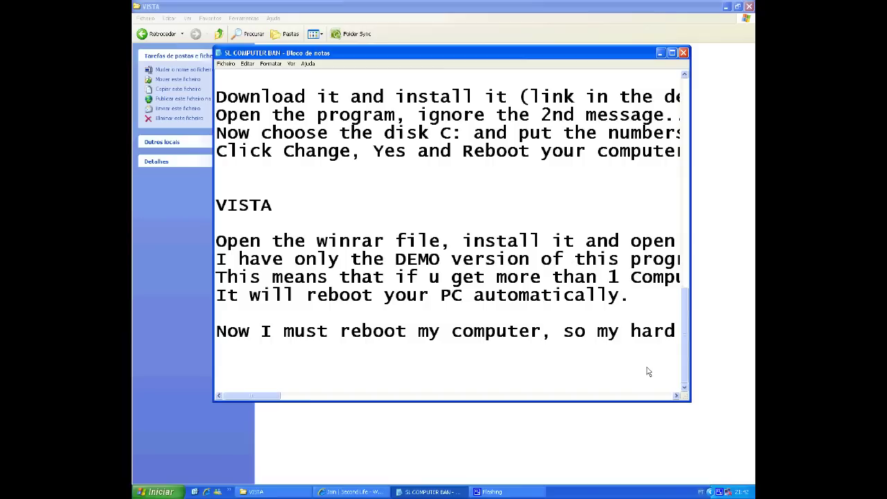
Restart the computer from the Start menu's turn-off options
left_click(156, 492)
left_click(295, 475)
left_click(437, 190)
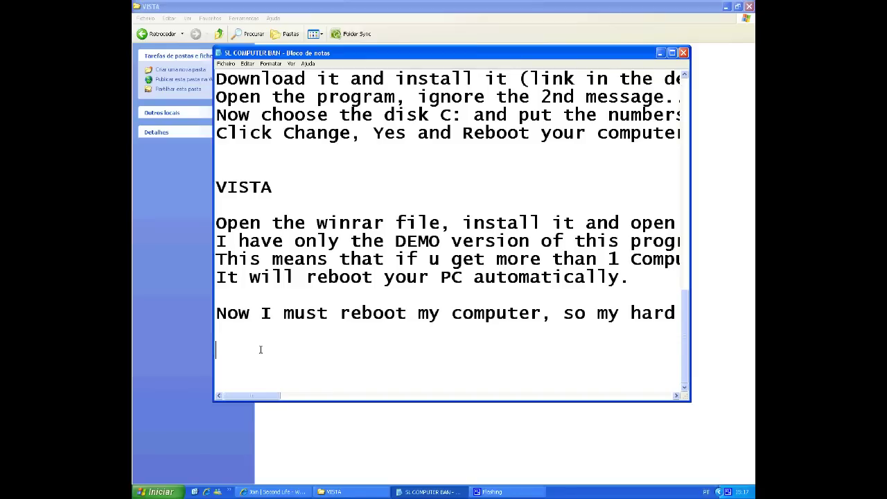
Type the paragraph 'Now, JUST AFTER DOING THESE 3 THINGS, open the Second Life and try to loggin…' ending 'from it too), once again'
type("Now, JUST AFTER D")
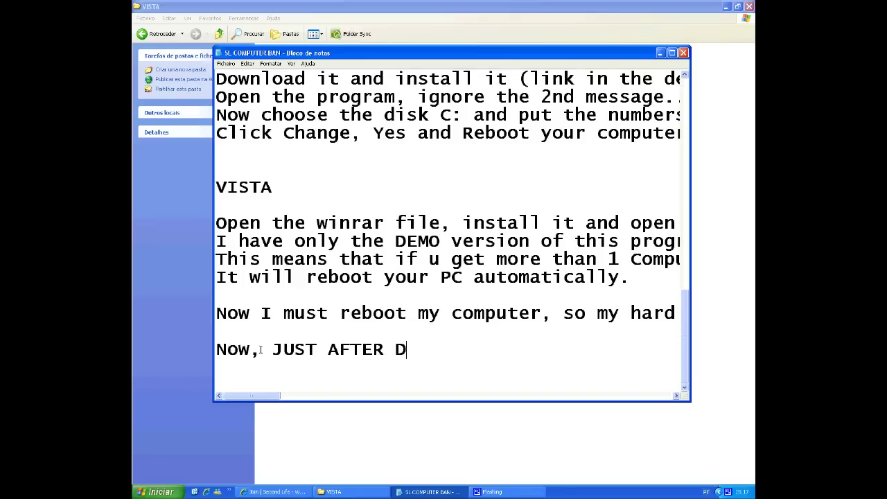
type("OING THESE 3 ")
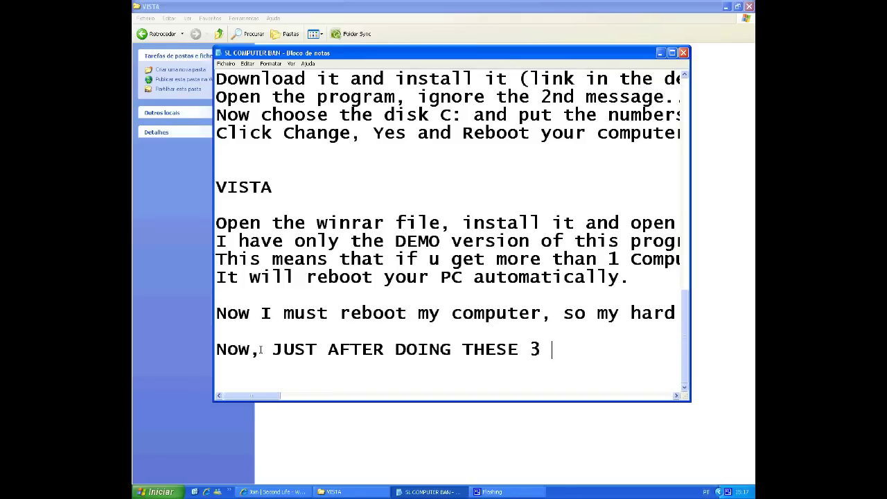
type("THINGS, open the Second Life and try to loggin (with your new account if you got")
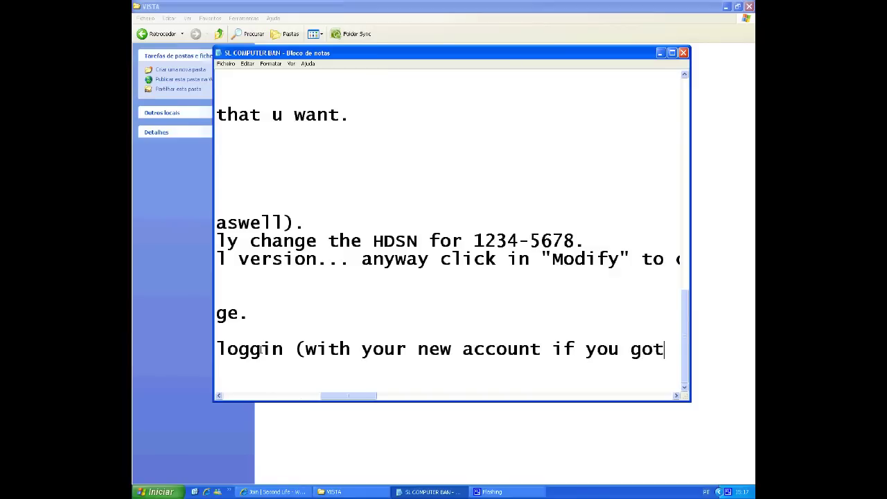
type(" a ban f")
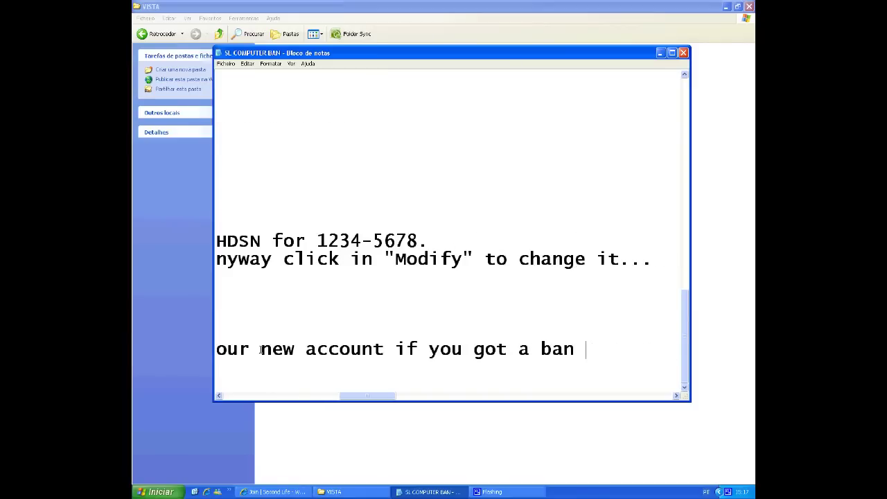
key("BackSpace")
type("from it too), once a")
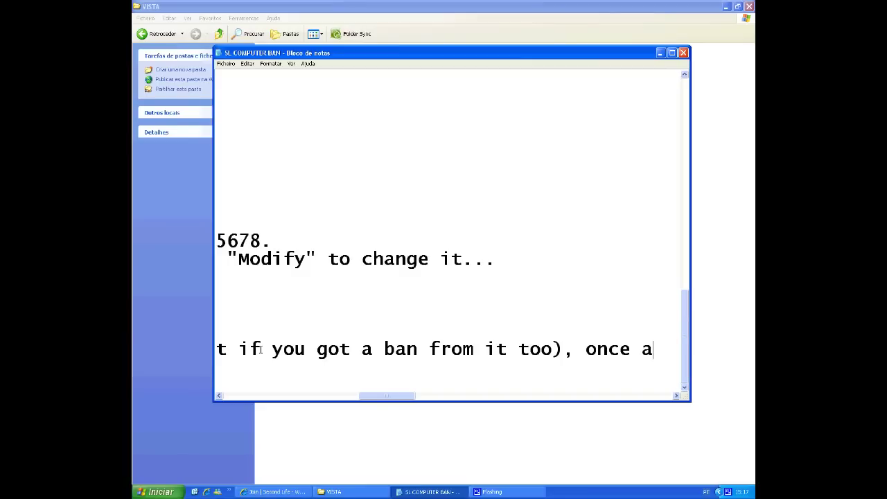
type("gain!")
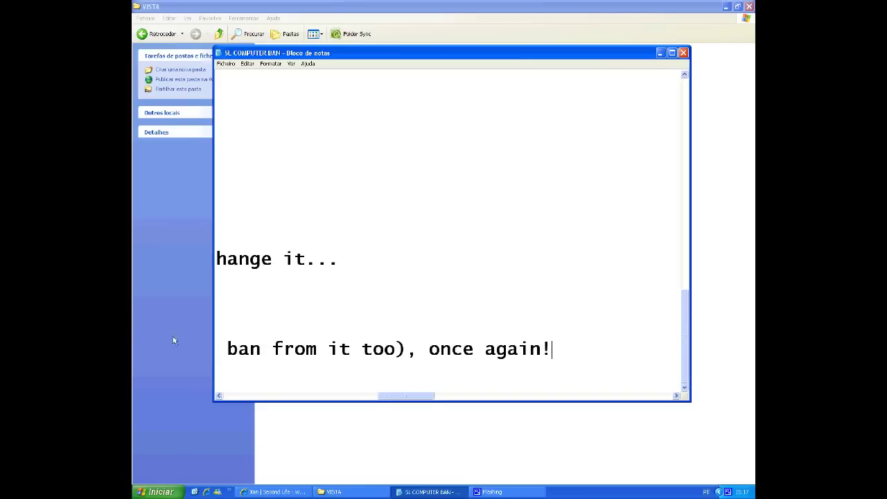
Launch Second Life from the desktop and submit the account's first name and password
left_click(195, 491)
double_click(155, 10)
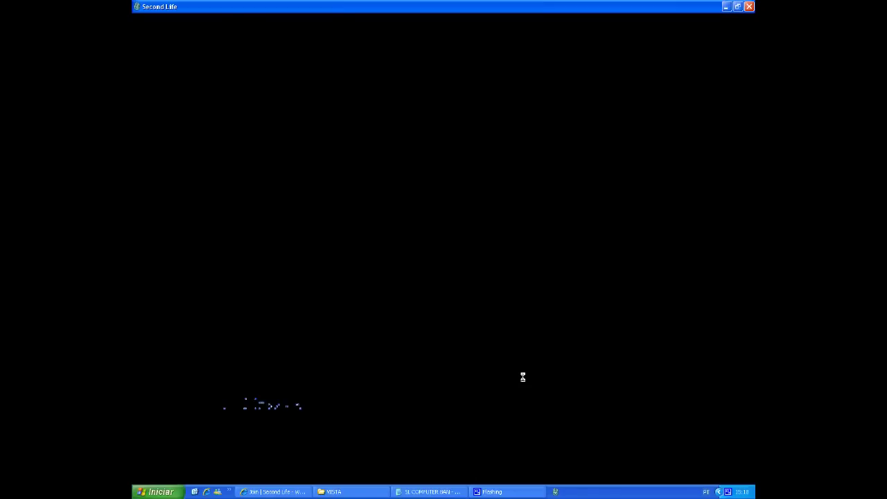
type("Miguelinhos")
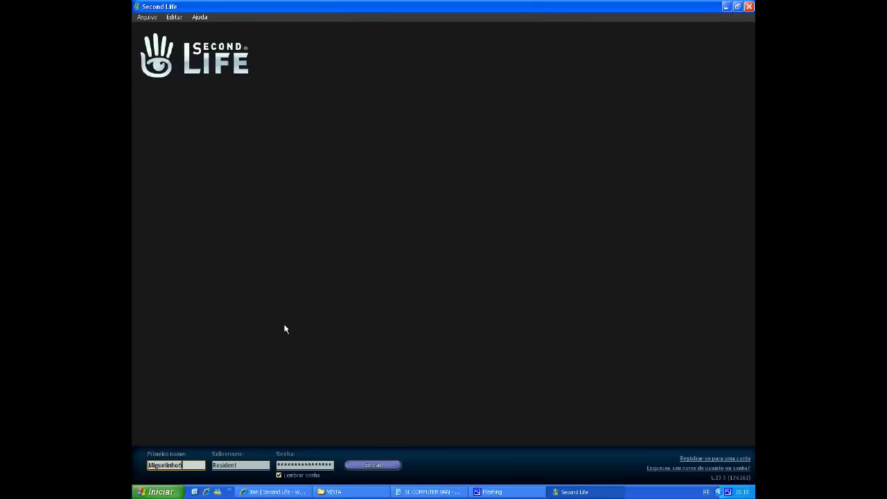
key("Tab")
key("Tab")
type("*******")
key("Return")
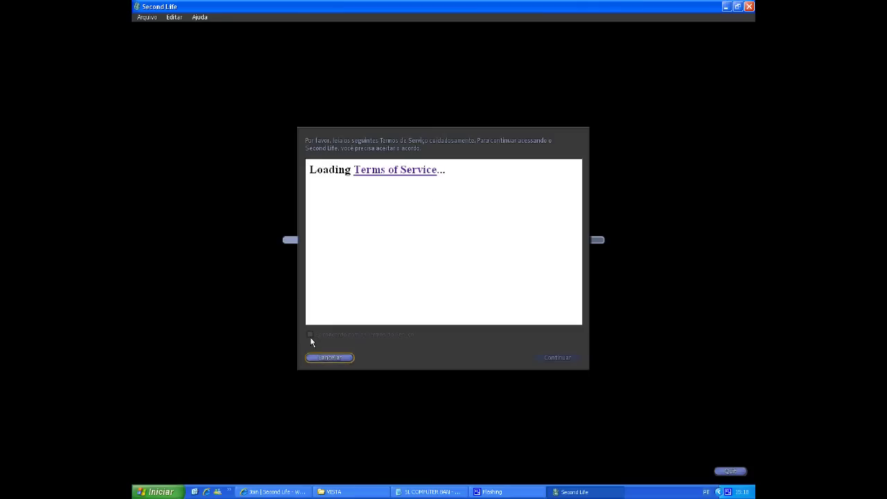
Accept the Terms of Service so the login continues, then return to the Notepad guide
left_click(309, 334)
left_click(551, 358)
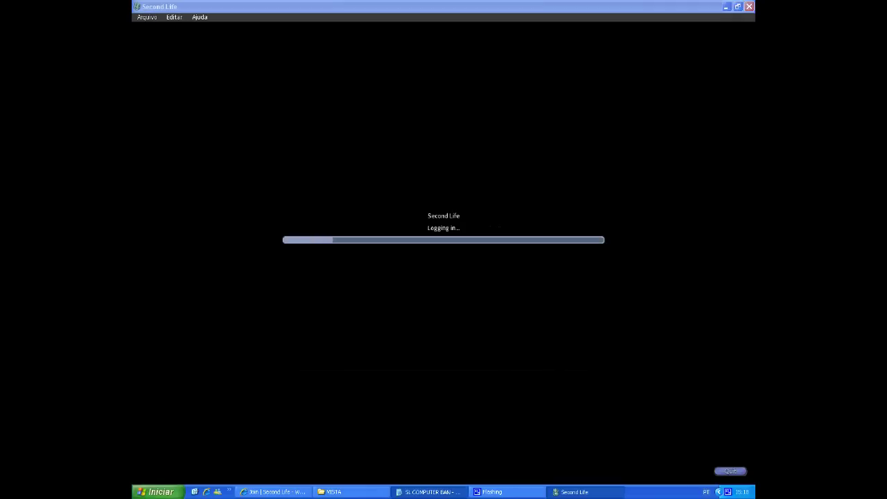
key("alt+Tab")
Add the line 'WORKS!!!I hope this helped you people... see u in SL :p', then walk in-world
key("Return")
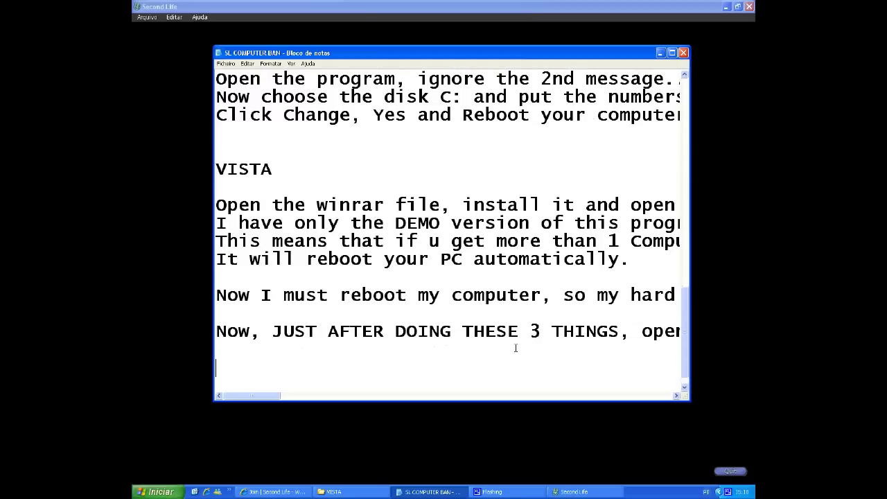
type("WORKS!!!I hope")
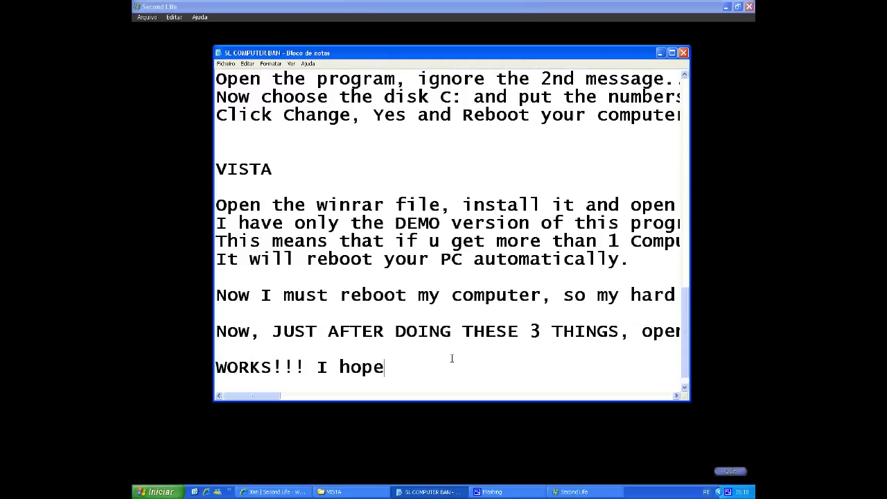
type(" this helped you ")
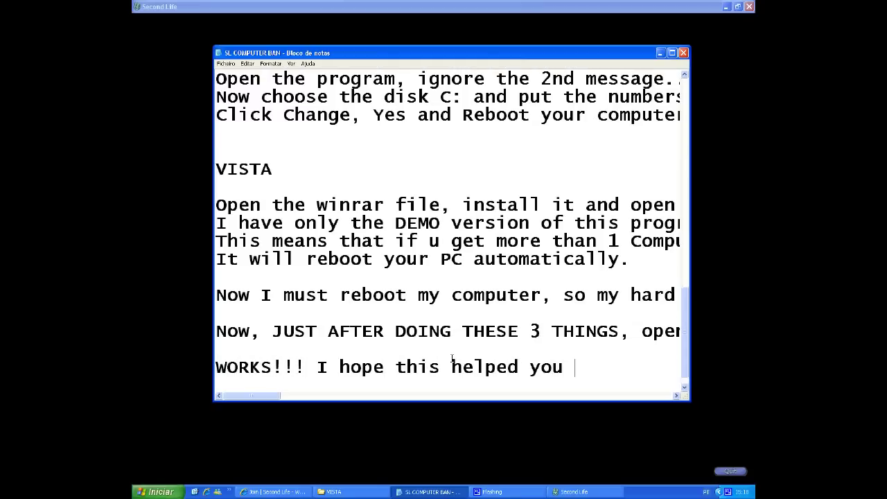
type("people... see u in SL :")
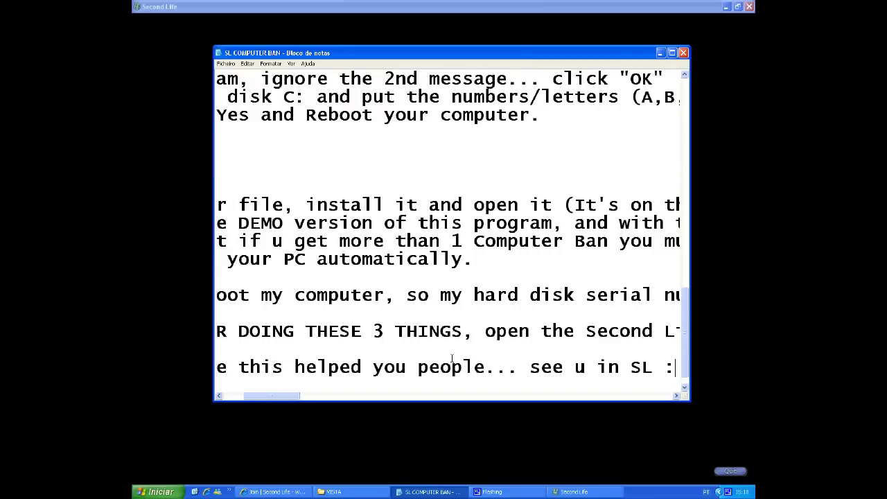
type("p")
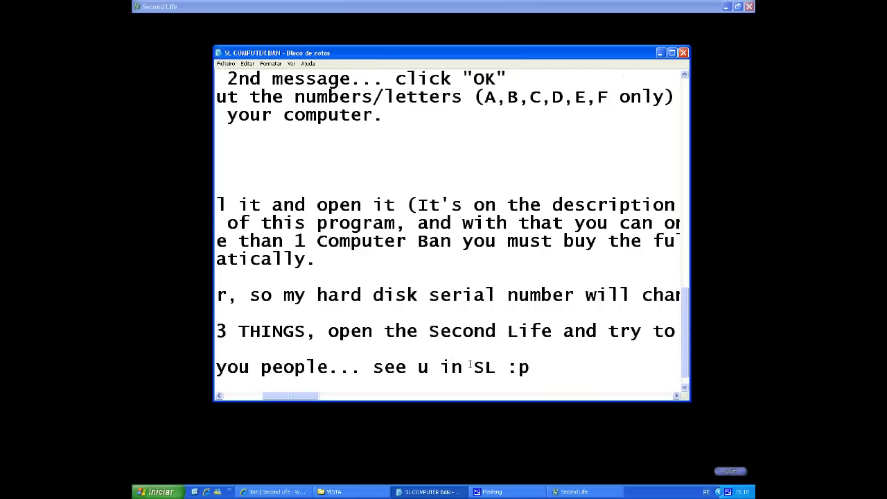
key("alt+Tab")
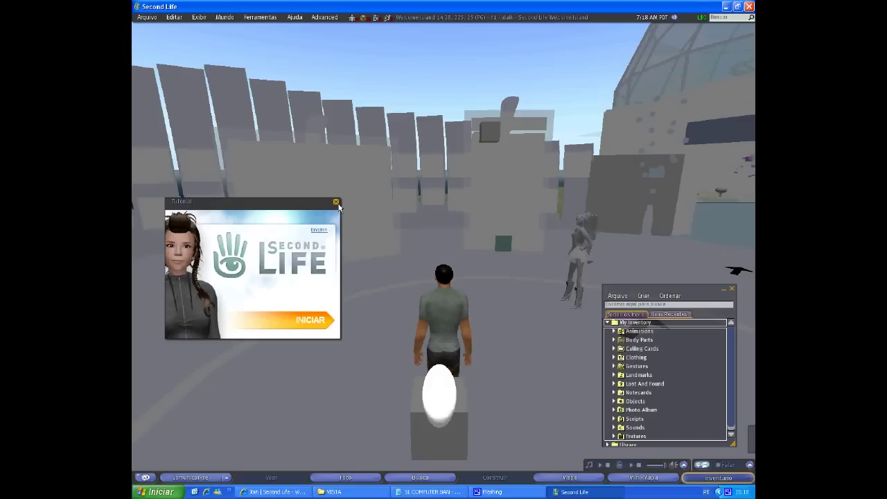
left_click(338, 201)
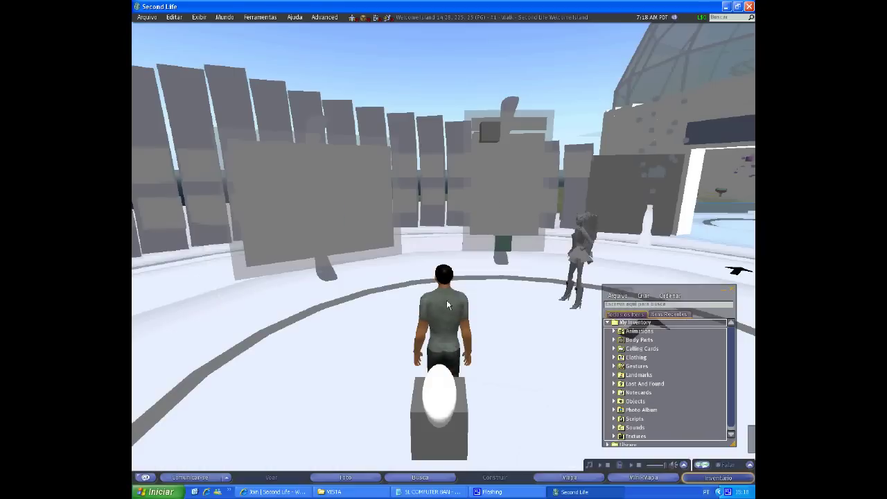
key("Right")
key("Up")
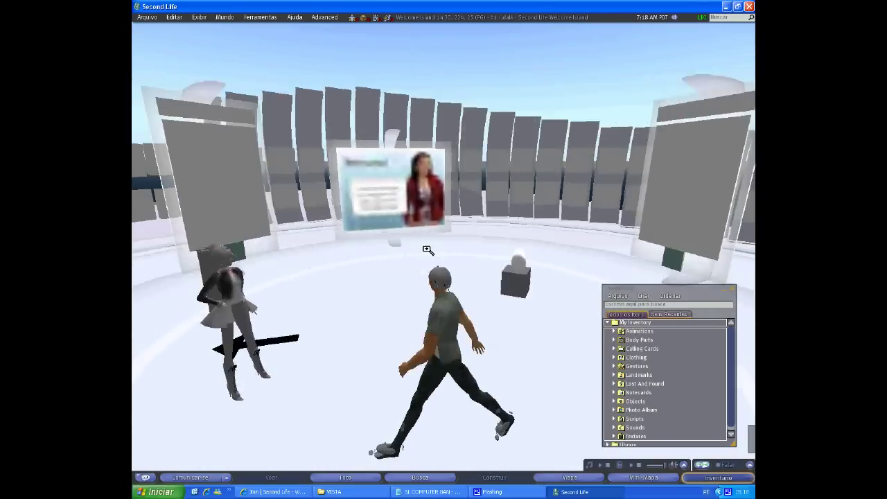